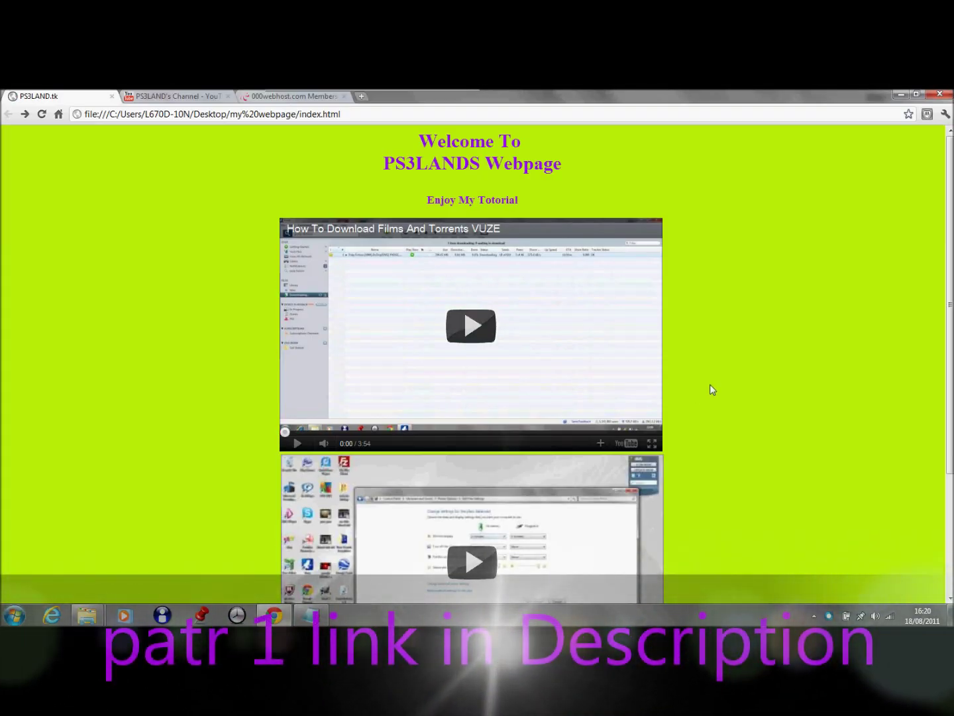
Remove the <br> line break between the two video objects in index.html
{"action": "scroll", "coordinate": [713, 385], "scroll_direction": "down", "scroll_amount": 2}
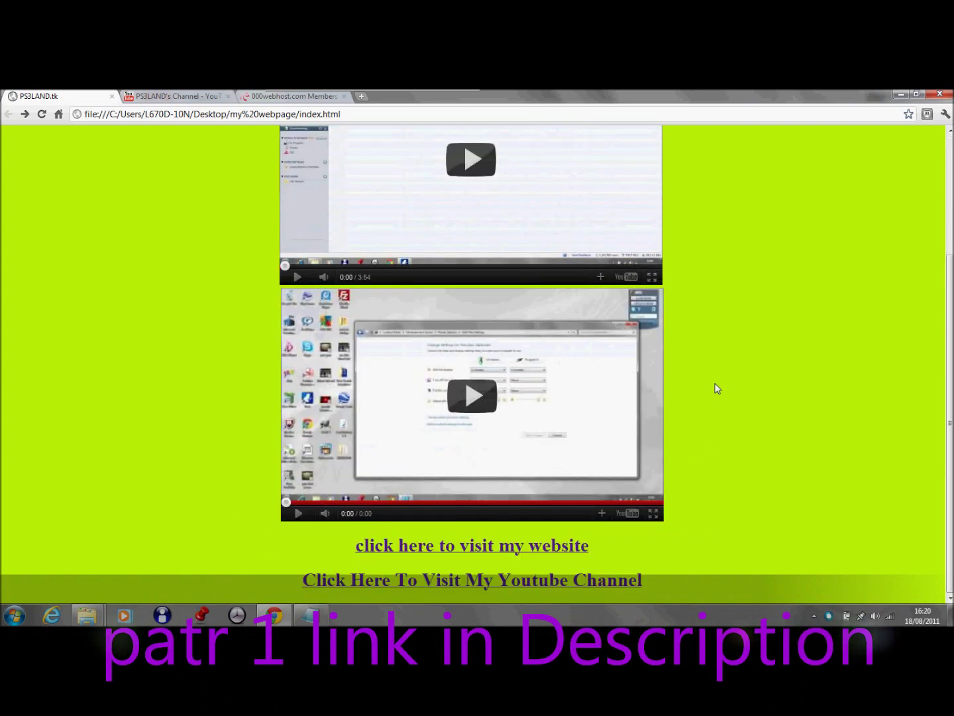
{"action": "scroll", "coordinate": [716, 389], "scroll_direction": "up", "scroll_amount": 2}
{"action": "scroll", "coordinate": [715, 388], "scroll_direction": "down", "scroll_amount": 2}
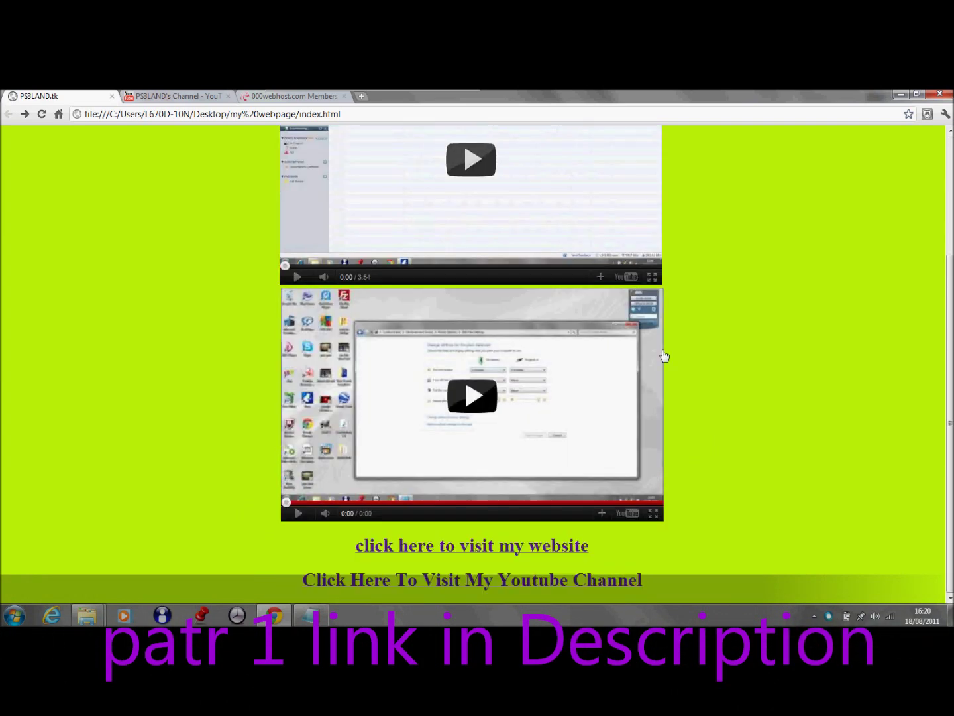
{"action": "scroll", "coordinate": [555, 491], "scroll_direction": "up", "scroll_amount": 2}
{"action": "scroll", "coordinate": [490, 443], "scroll_direction": "down", "scroll_amount": 2}
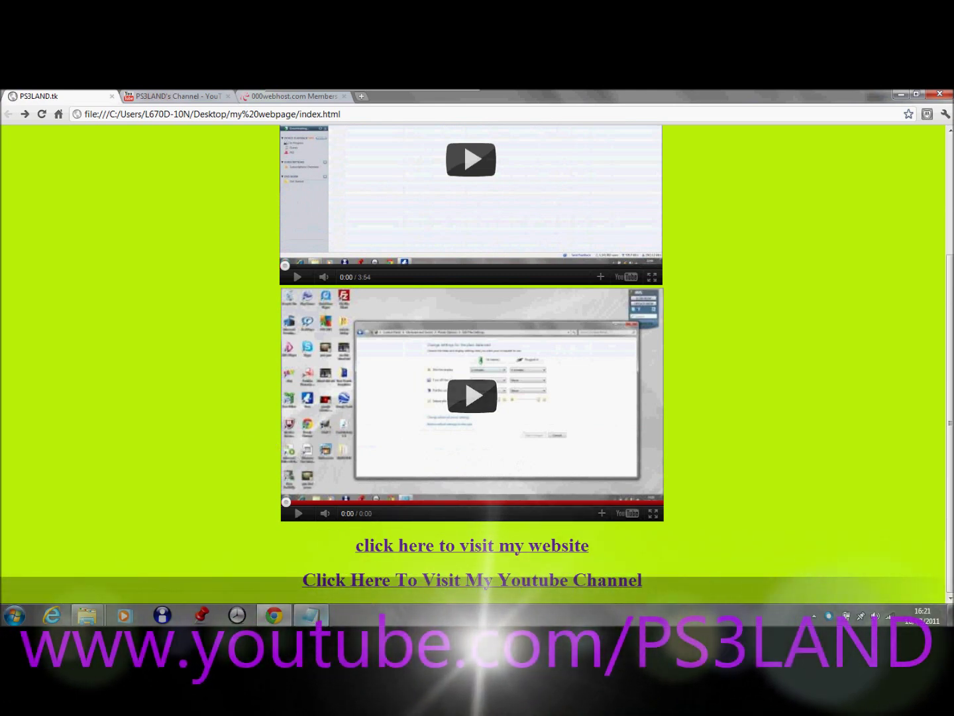
{"action": "key", "text": "alt+Tab"}
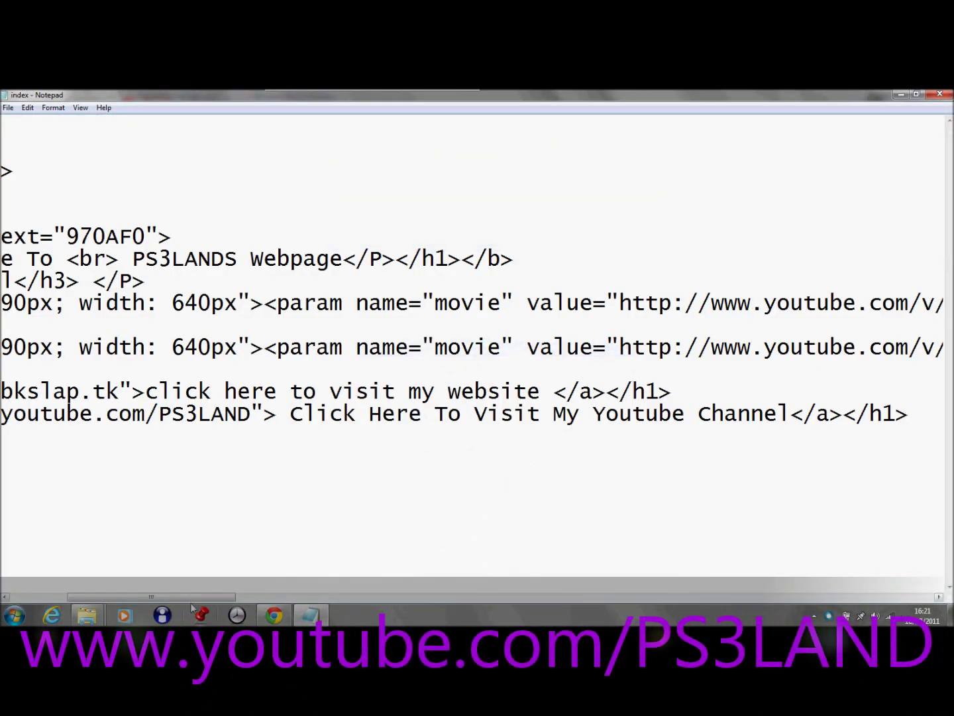
{"action": "left_click_drag", "start_coordinate": [191, 605], "coordinate": [133, 604]}
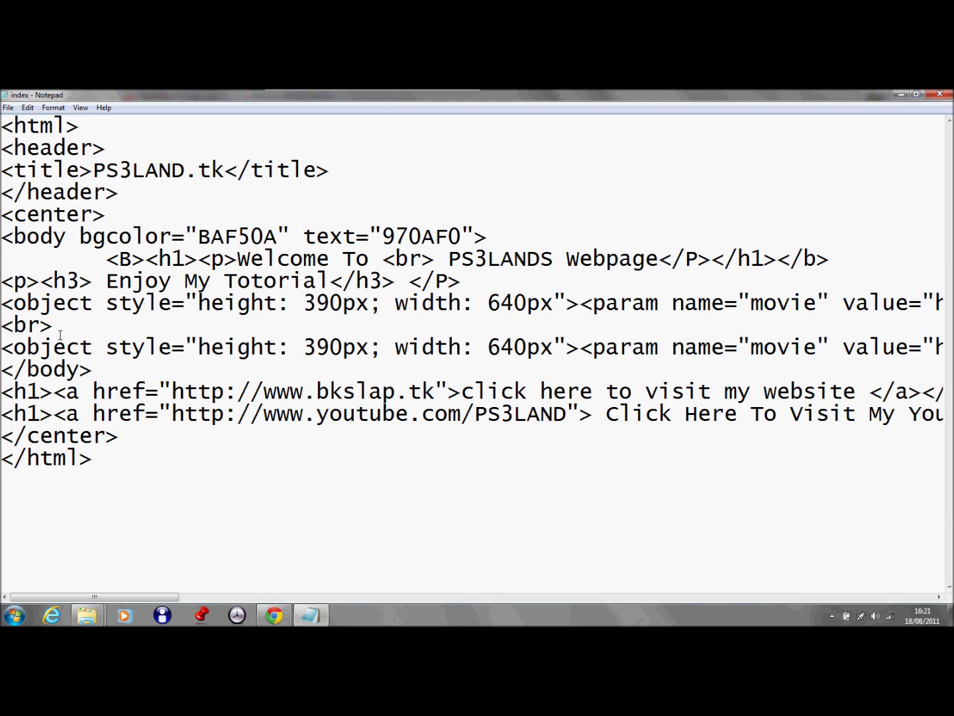
{"action": "left_click_drag", "start_coordinate": [47, 335], "coordinate": [3, 334]}
{"action": "key", "text": "BackSpace"}
{"action": "key", "text": "BackSpace"}
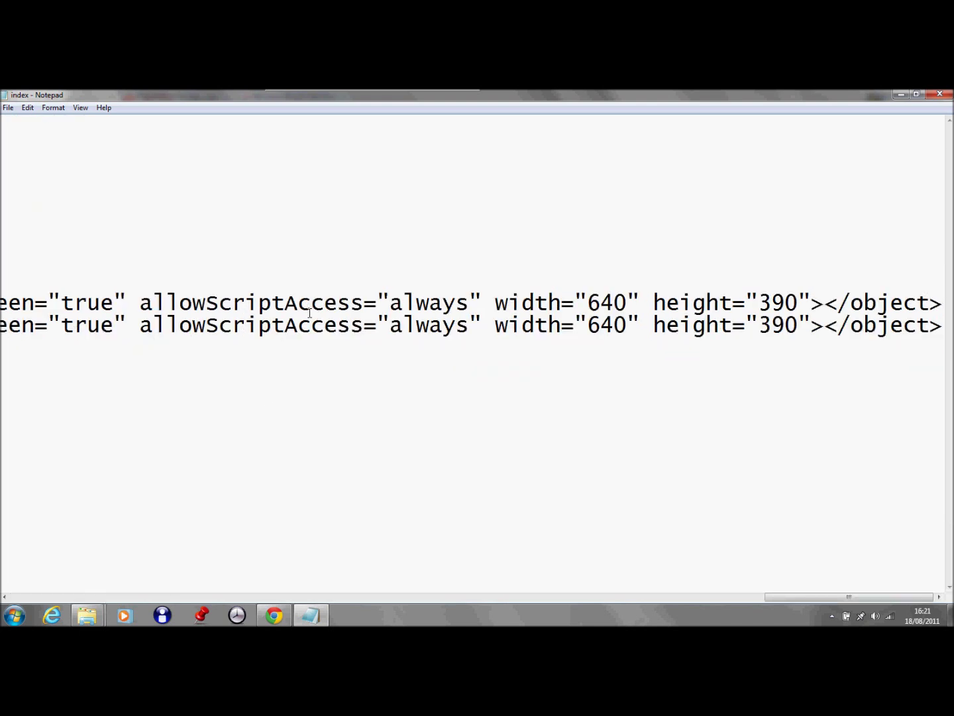
Save index.html and reload Chrome to preview the videos without the break
{"action": "left_click", "coordinate": [9, 108]}
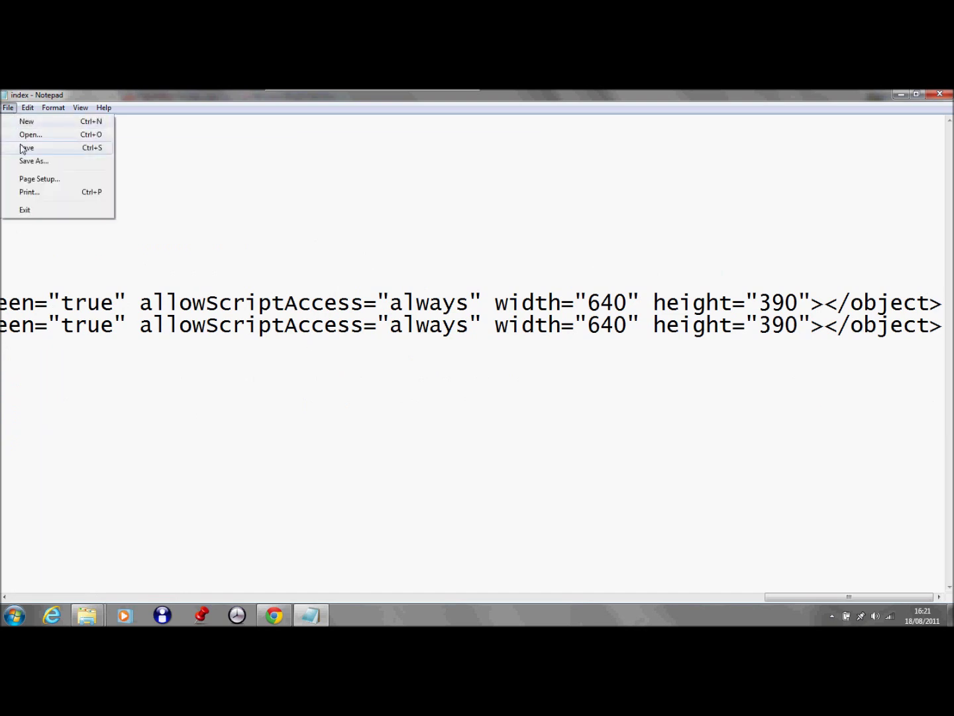
{"action": "left_click", "coordinate": [23, 148]}
{"action": "key", "text": "alt+Tab"}
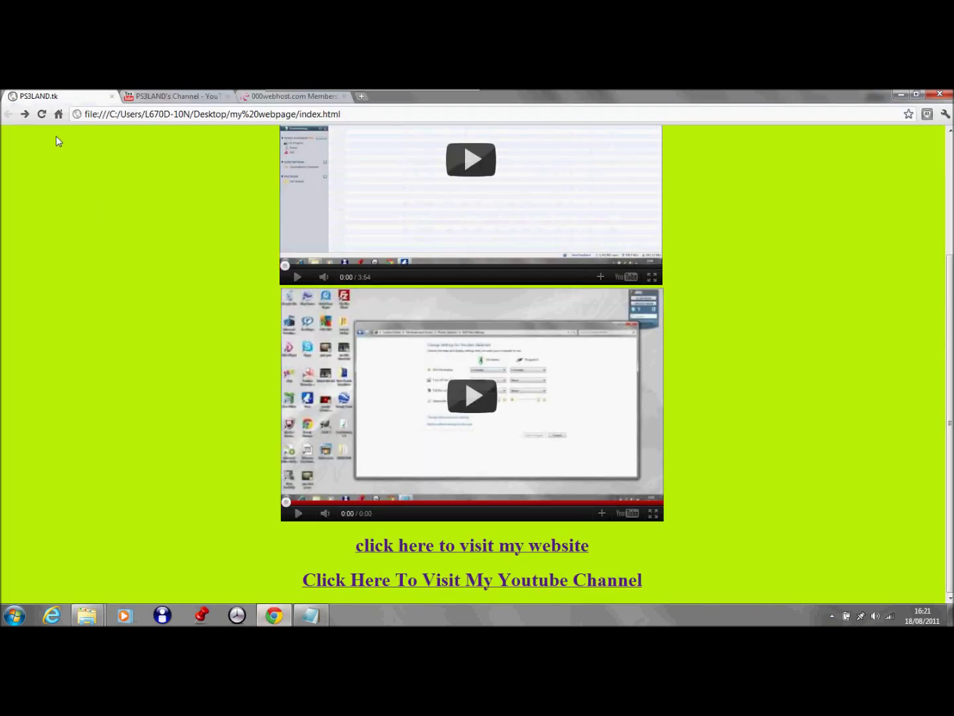
{"action": "key", "text": "F5"}
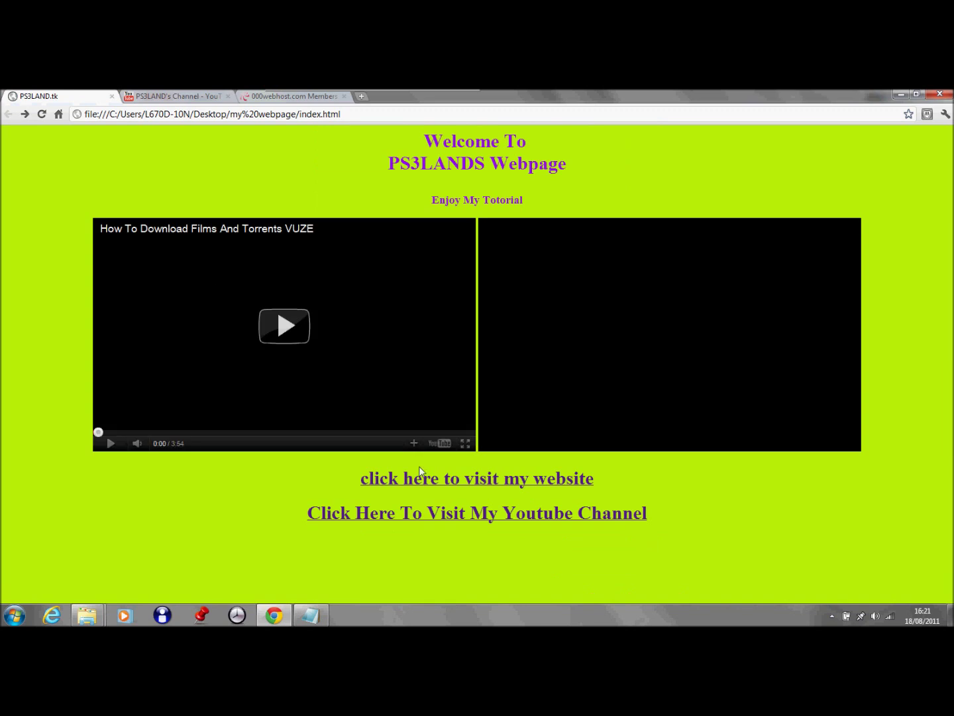
Re-add a <br> line between the two videos, save index.html, and return to Chrome
{"action": "left_click", "coordinate": [311, 622]}
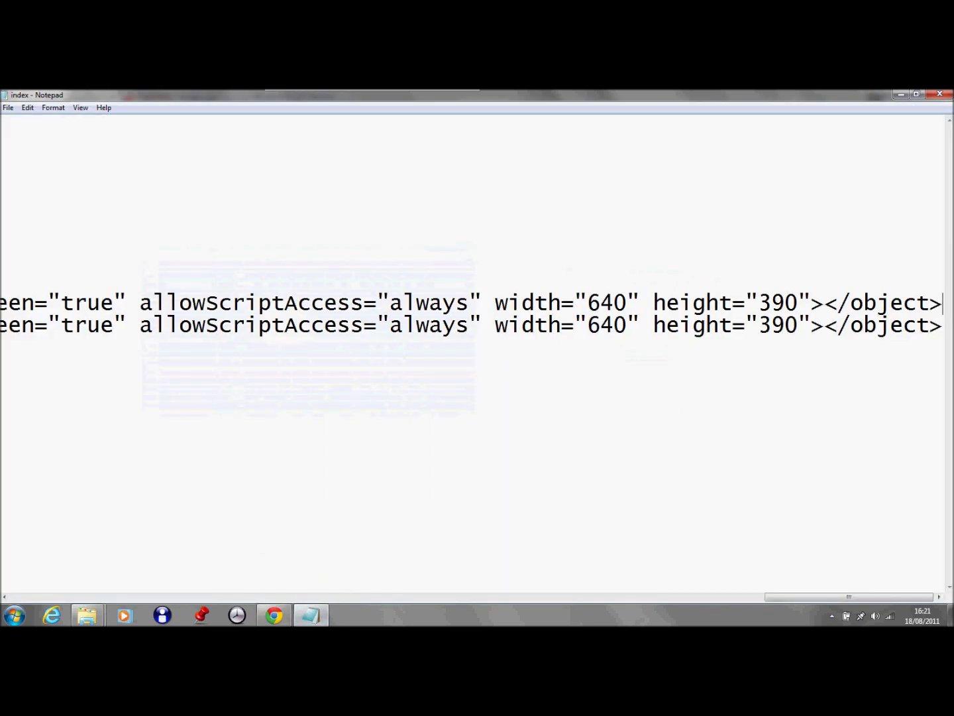
{"action": "key", "text": "Return"}
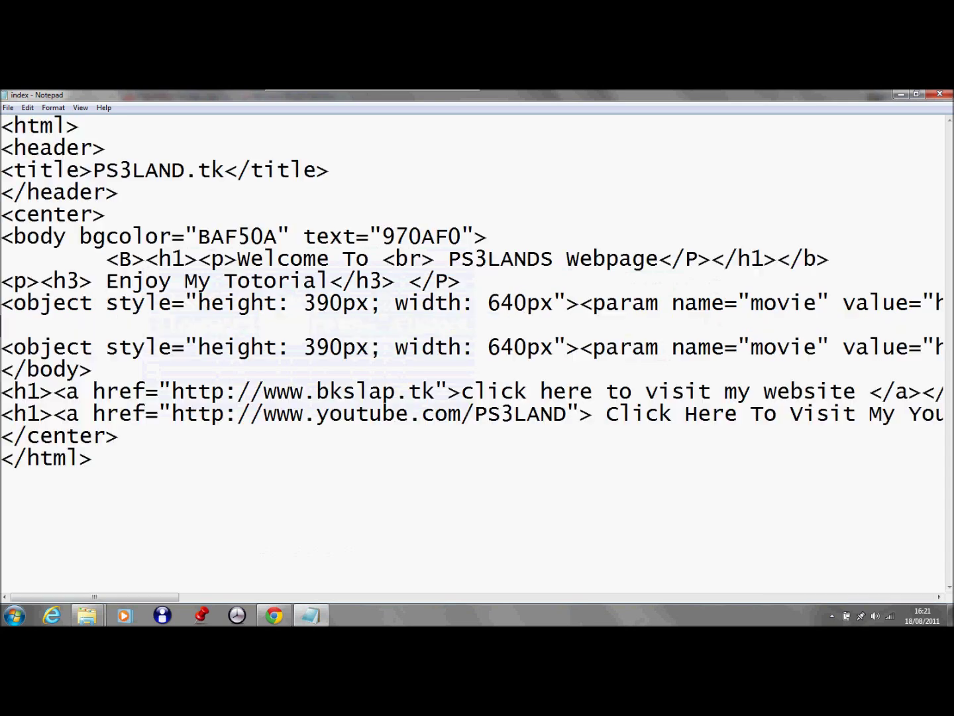
{"action": "type", "text": "<br>"}
{"action": "left_click", "coordinate": [8, 108]}
{"action": "left_click", "coordinate": [28, 148]}
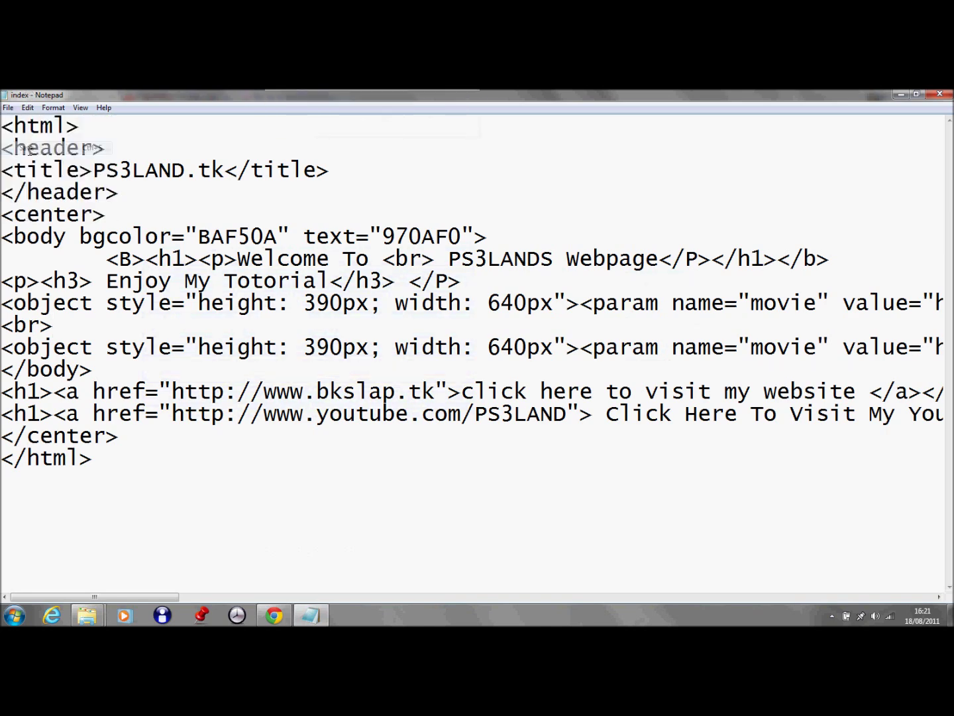
{"action": "key", "text": "alt+Tab"}
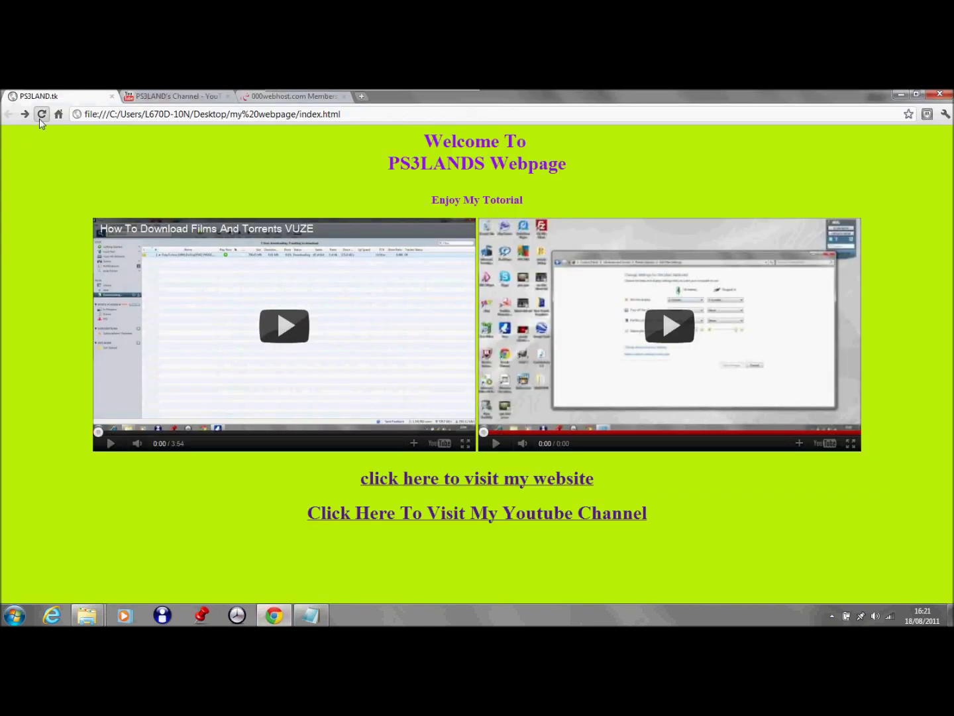
Reload the local page and scroll through it to confirm the stacked videos and links
{"action": "left_click", "coordinate": [41, 116]}
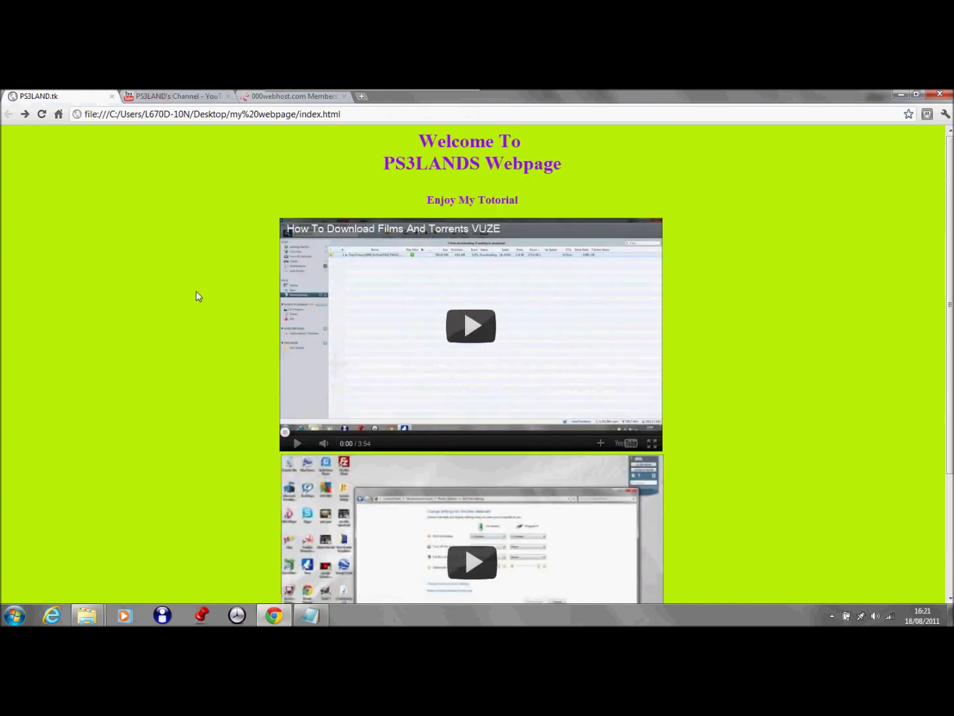
{"action": "scroll", "coordinate": [189, 289], "scroll_direction": "down", "scroll_amount": 3}
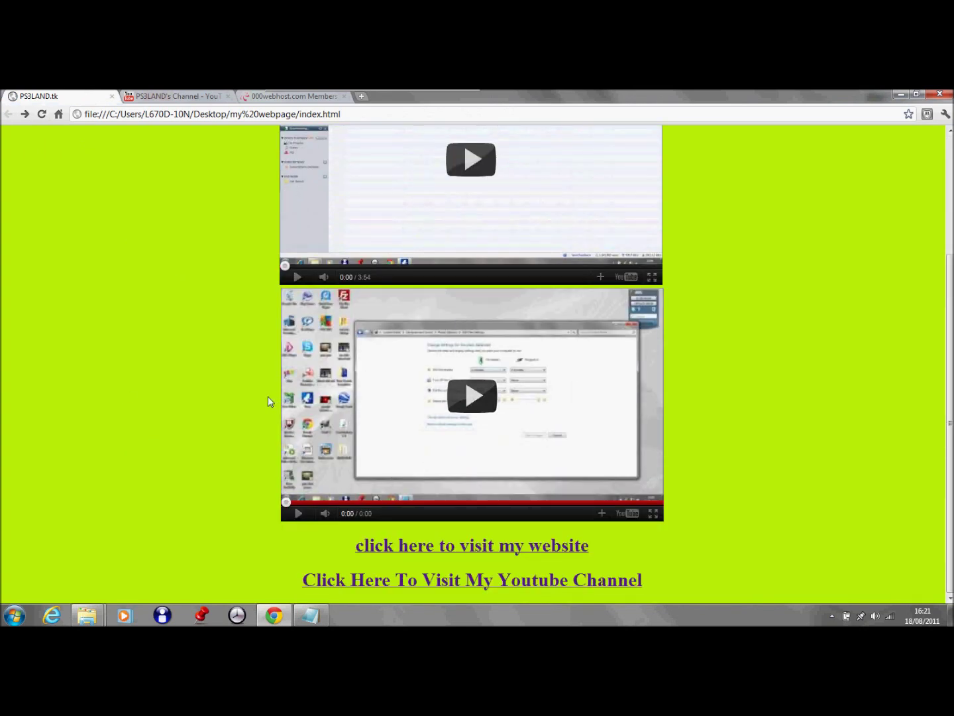
{"action": "scroll", "coordinate": [275, 395], "scroll_direction": "up", "scroll_amount": 3}
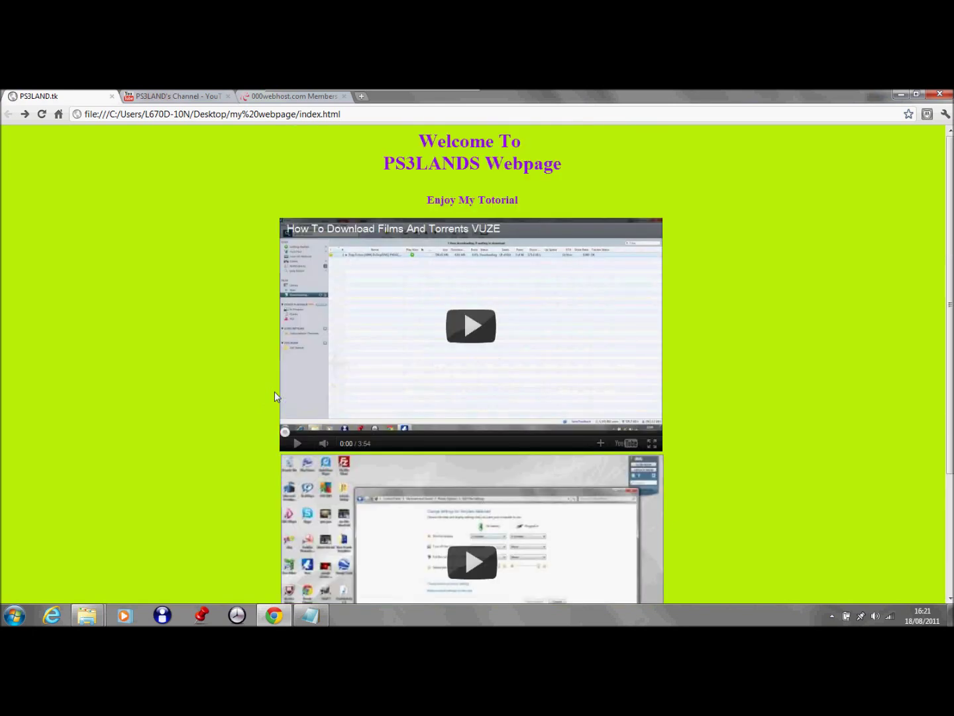
{"action": "left_click", "coordinate": [250, 100]}
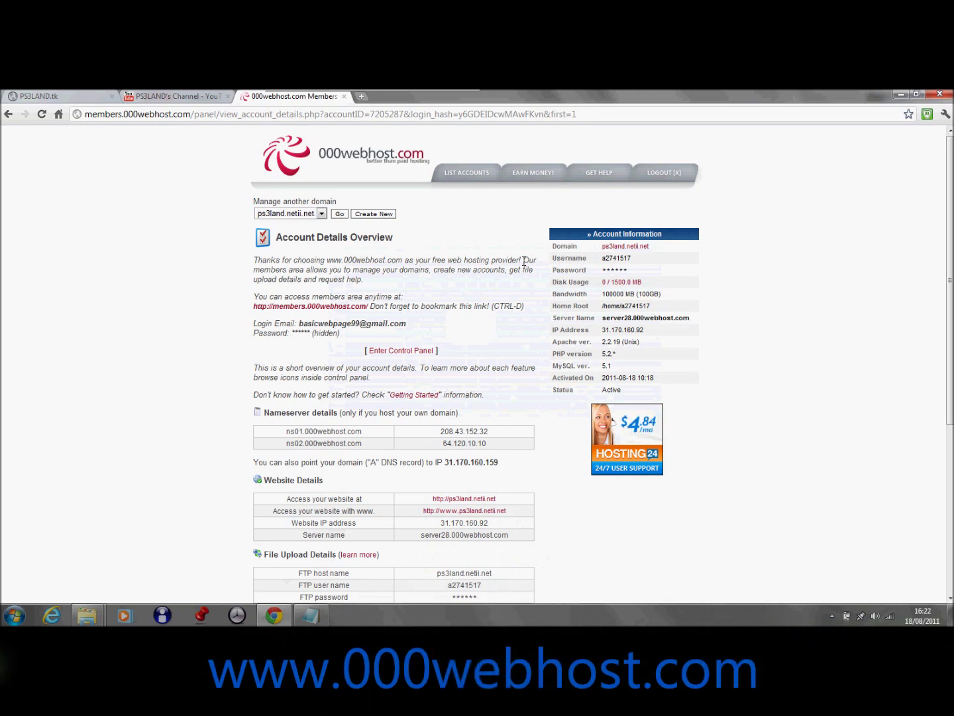
Review the Account Details overview and enter the ps3land.netii.net control panel
{"action": "scroll", "coordinate": [673, 445], "scroll_direction": "down", "scroll_amount": 3}
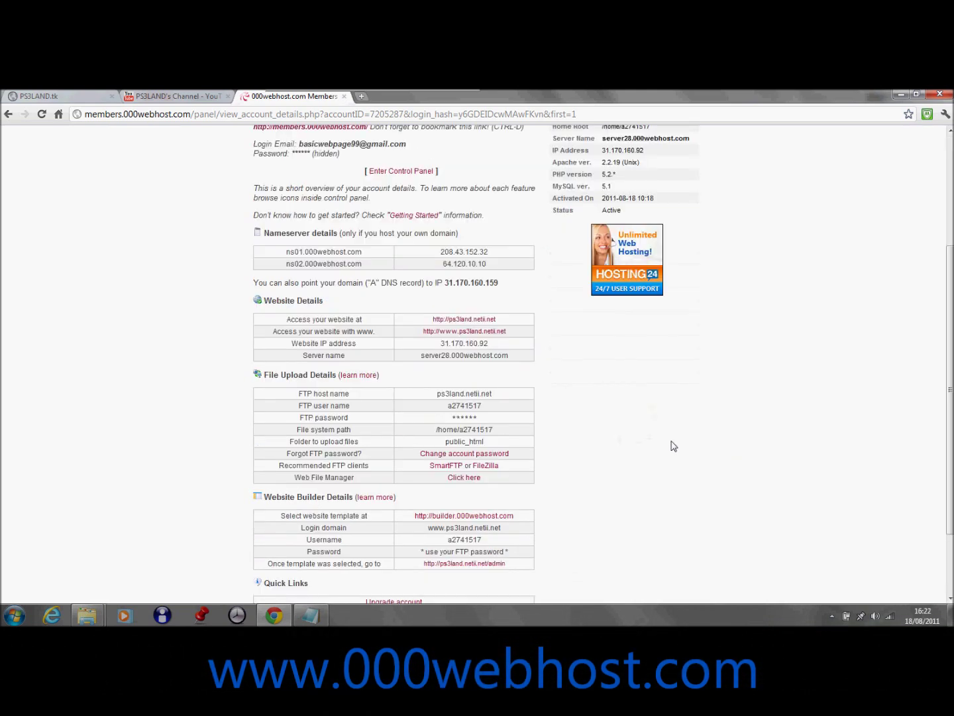
{"action": "scroll", "coordinate": [696, 438], "scroll_direction": "up", "scroll_amount": 1}
{"action": "scroll", "coordinate": [697, 437], "scroll_direction": "up", "scroll_amount": 1}
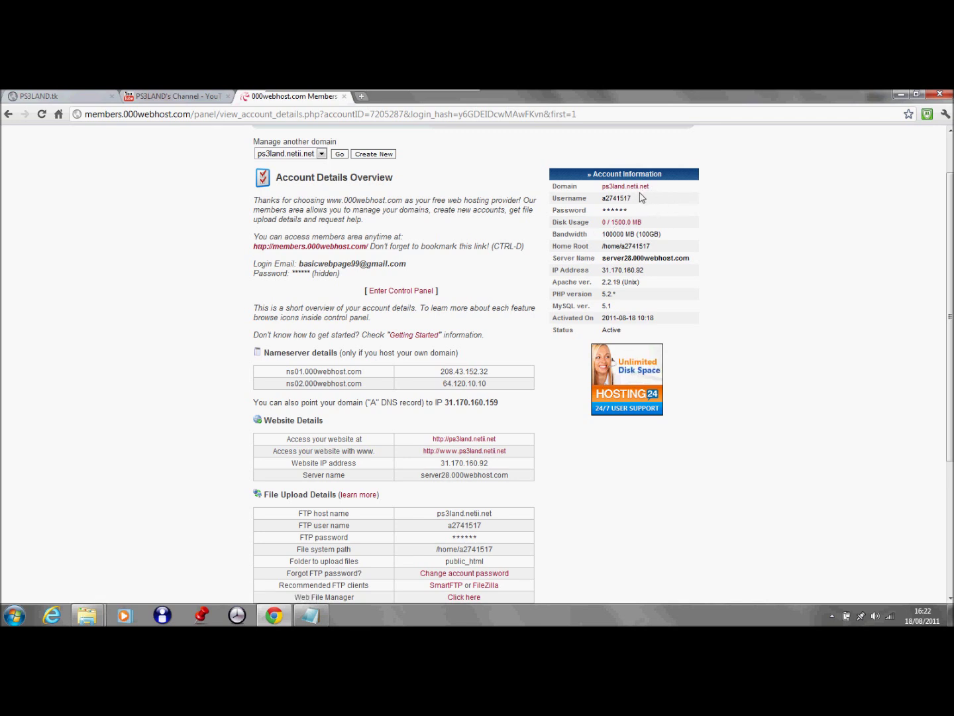
{"action": "left_click", "coordinate": [413, 292]}
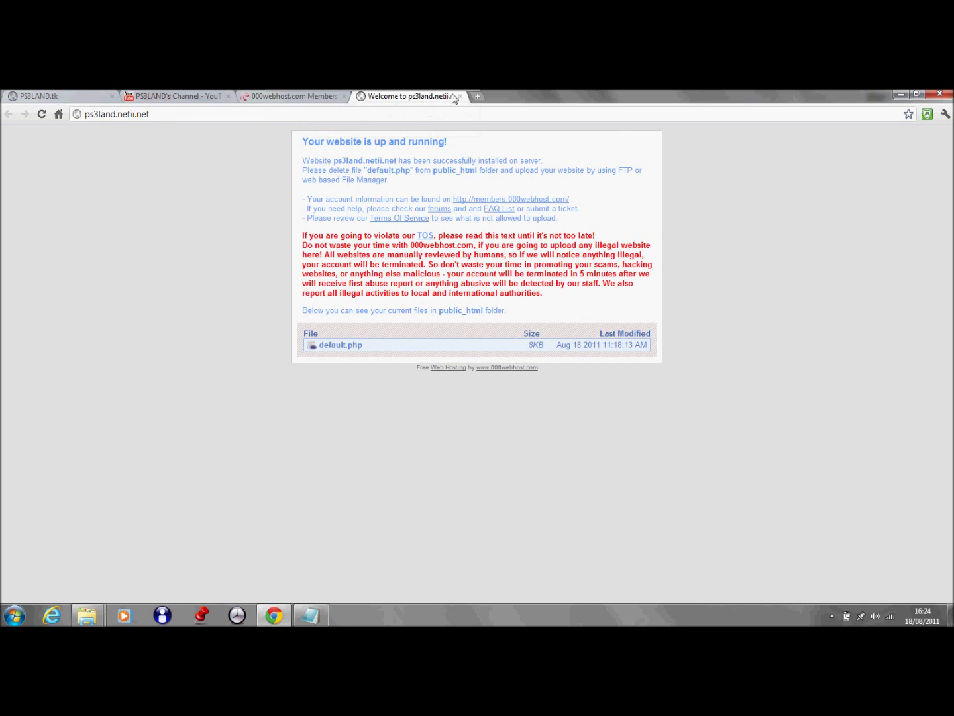
Close the ps3land.netii.net welcome page after confirming it lists only default.php
{"action": "left_click", "coordinate": [461, 97]}
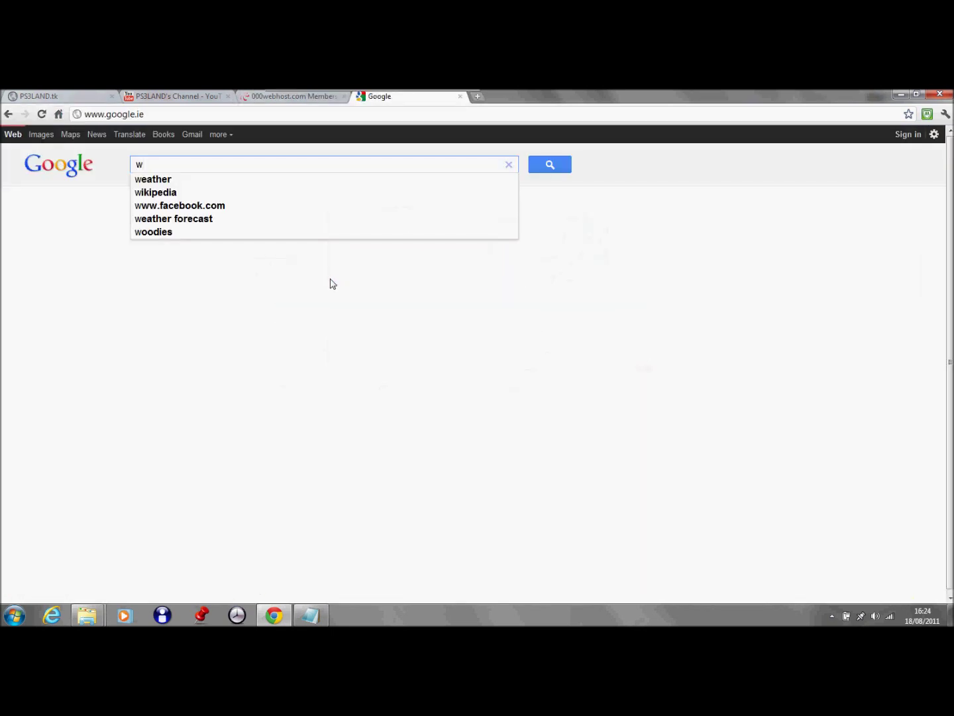
Search Google for 'filezill' and open the FileZilla Client download page on filezilla-project.org
{"action": "key", "text": "BackSpace"}
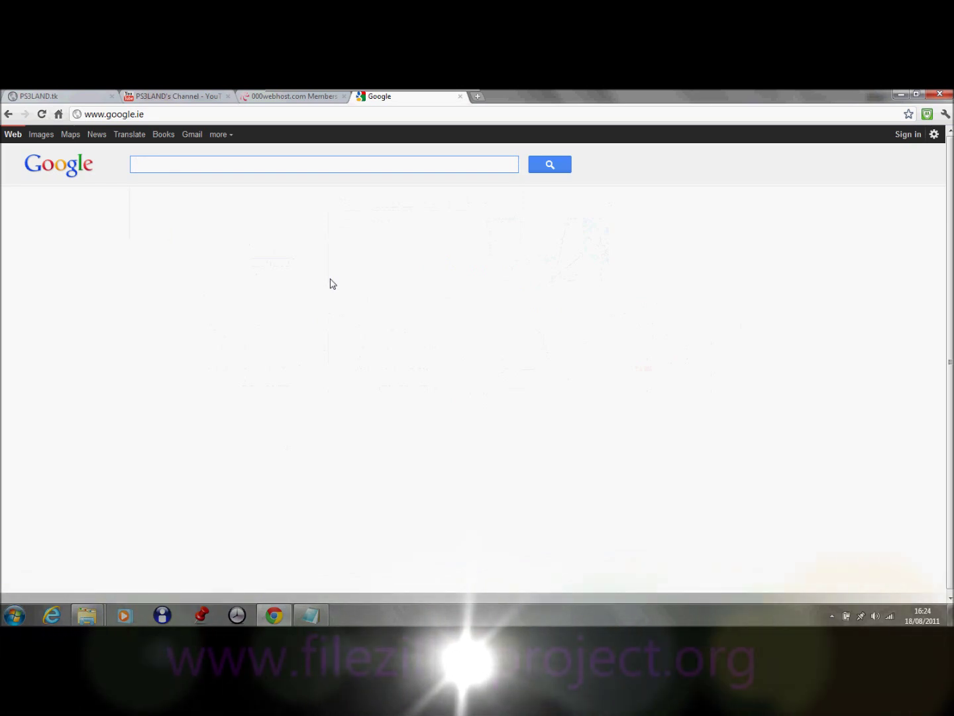
{"action": "type", "text": "f"}
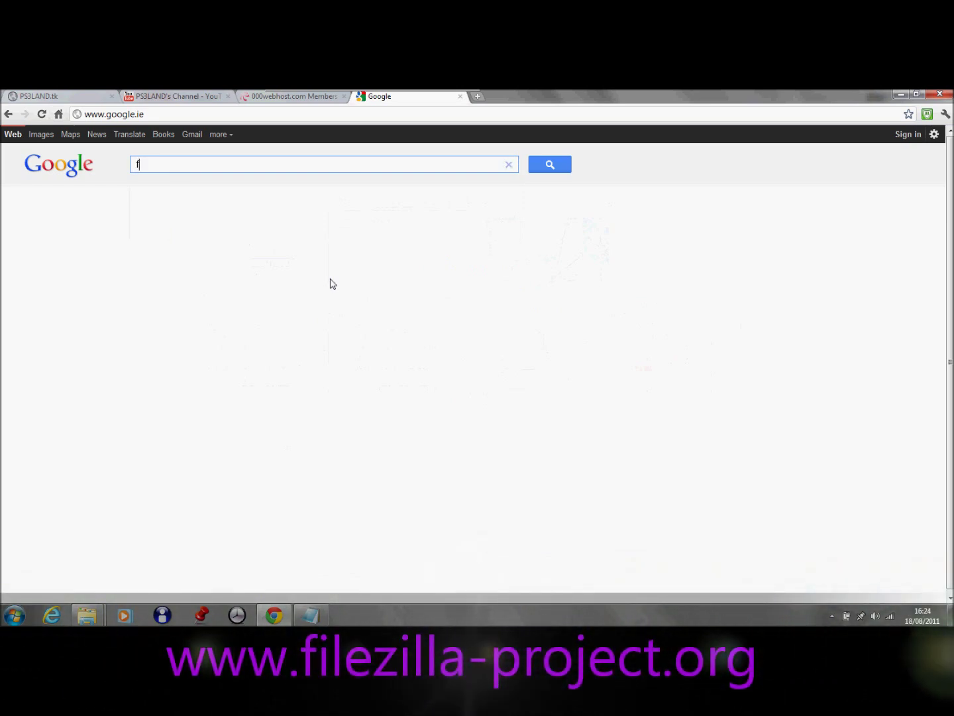
{"action": "type", "text": "ilezil"}
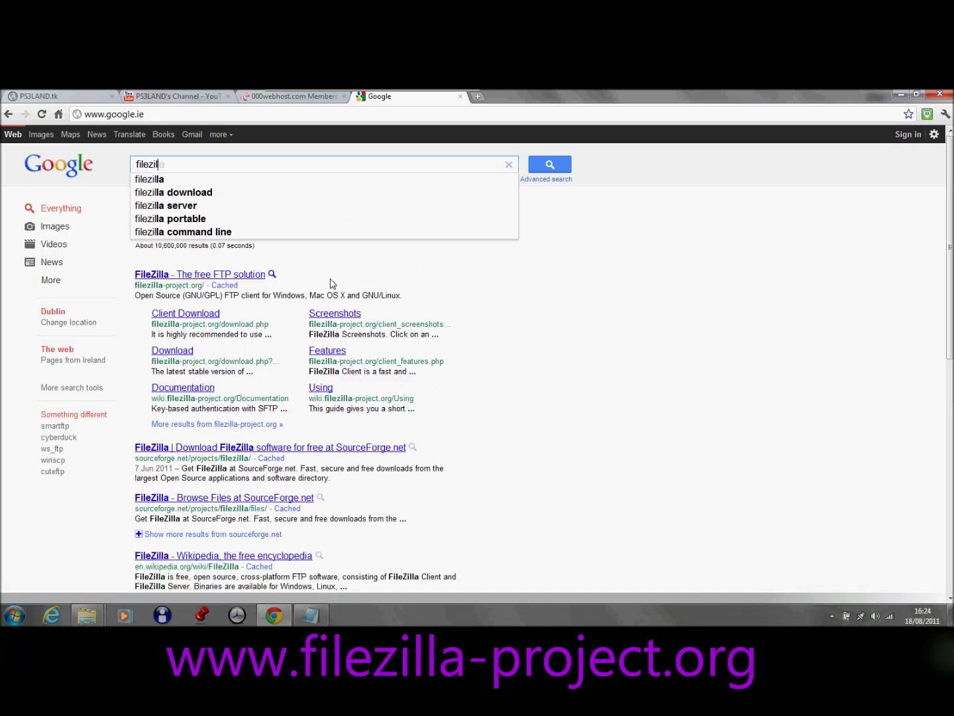
{"action": "type", "text": "l"}
{"action": "left_click", "coordinate": [204, 275]}
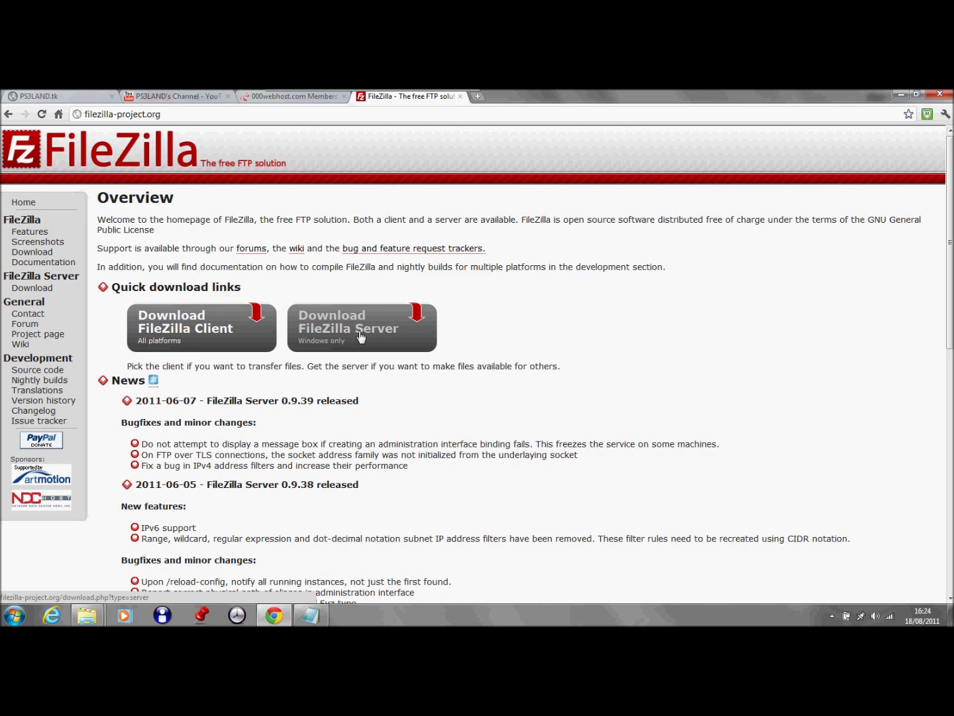
{"action": "left_click", "coordinate": [175, 333]}
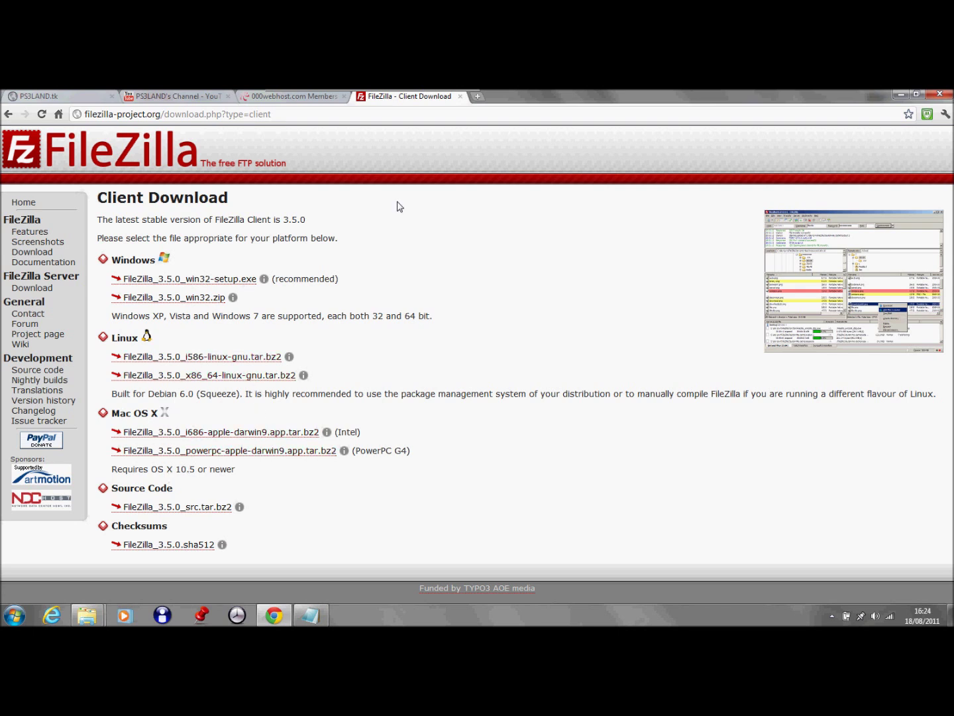
Close the download tab and launch FileZilla Client from its desktop shortcut
{"action": "left_click", "coordinate": [460, 96]}
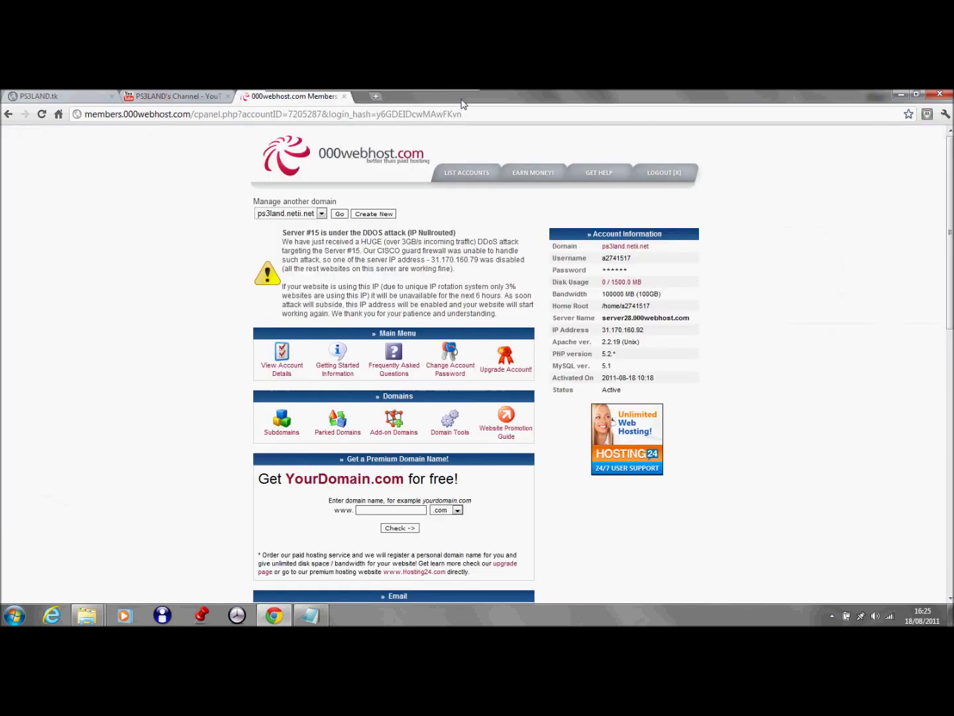
{"action": "left_click", "coordinate": [901, 94]}
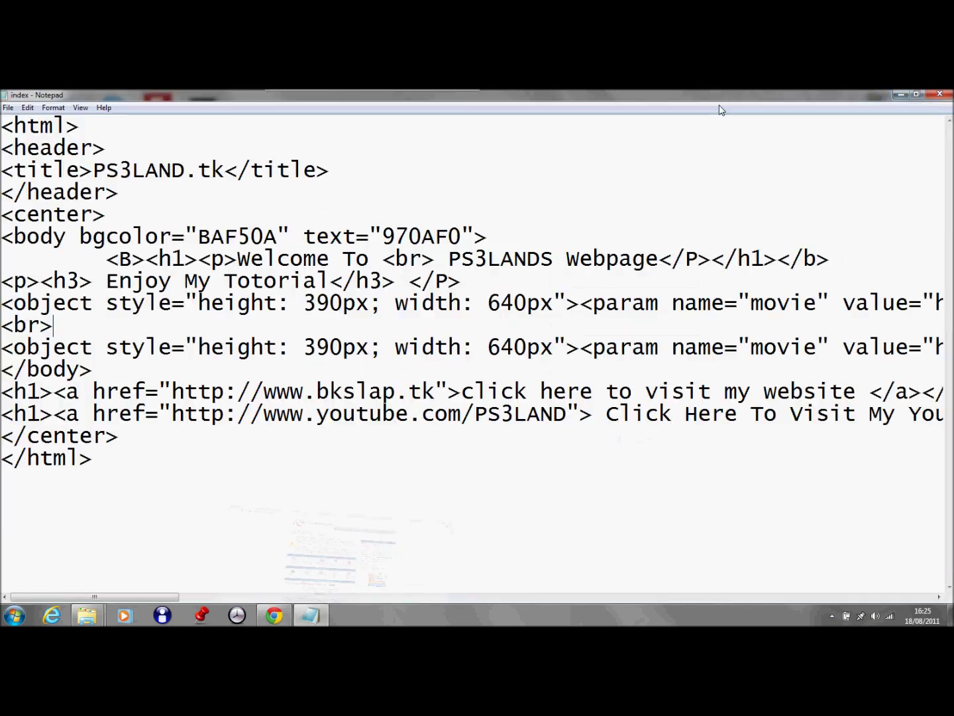
{"action": "left_click", "coordinate": [903, 94]}
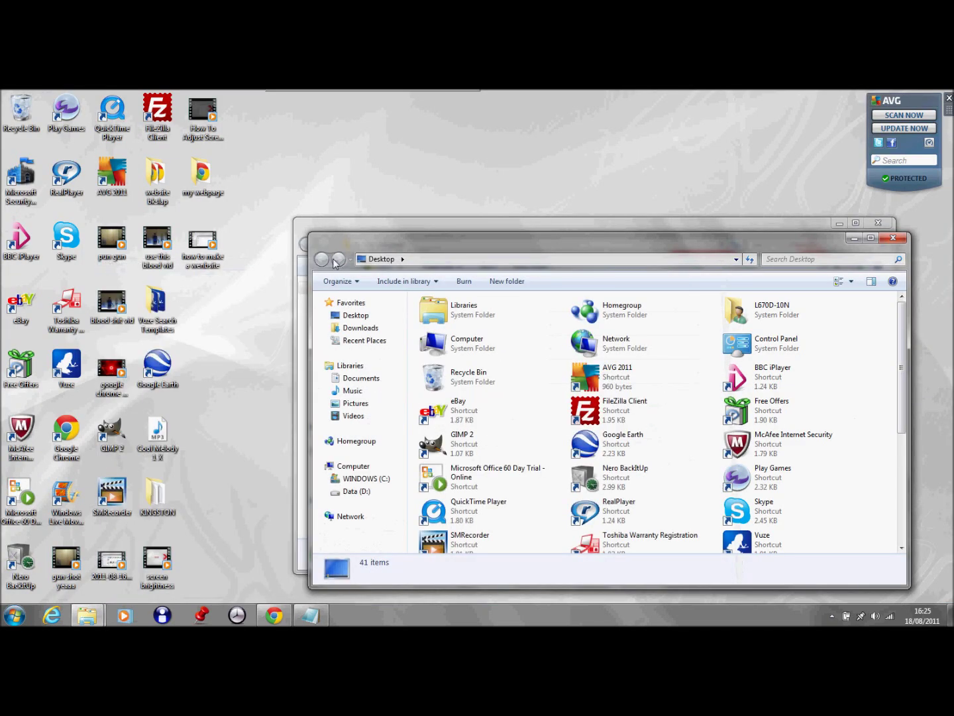
{"action": "left_click", "coordinate": [161, 119]}
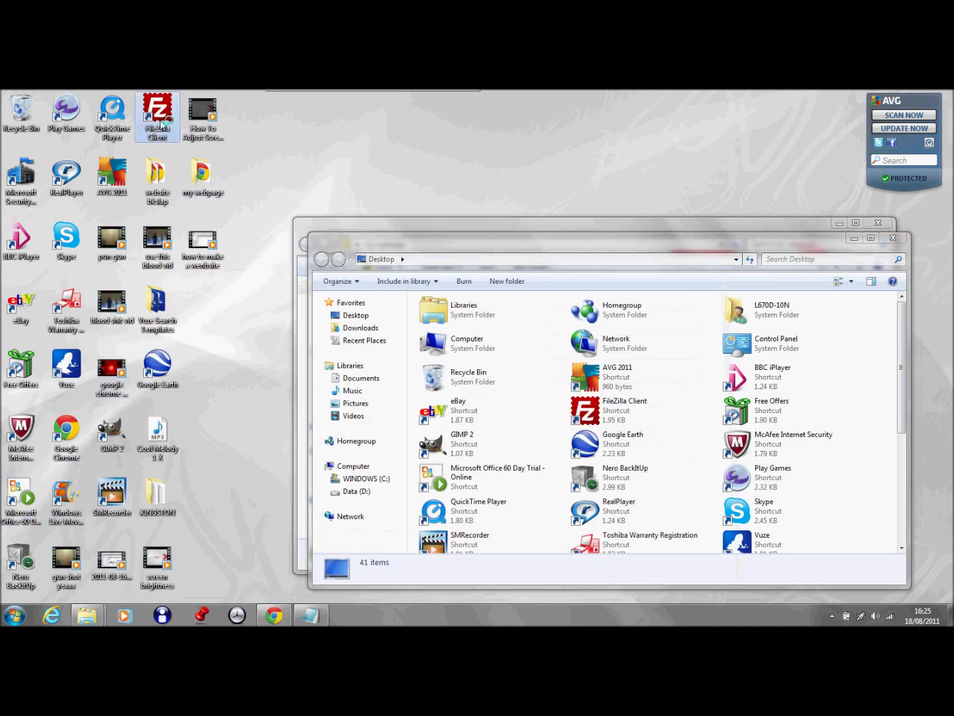
{"action": "double_click", "coordinate": [161, 119]}
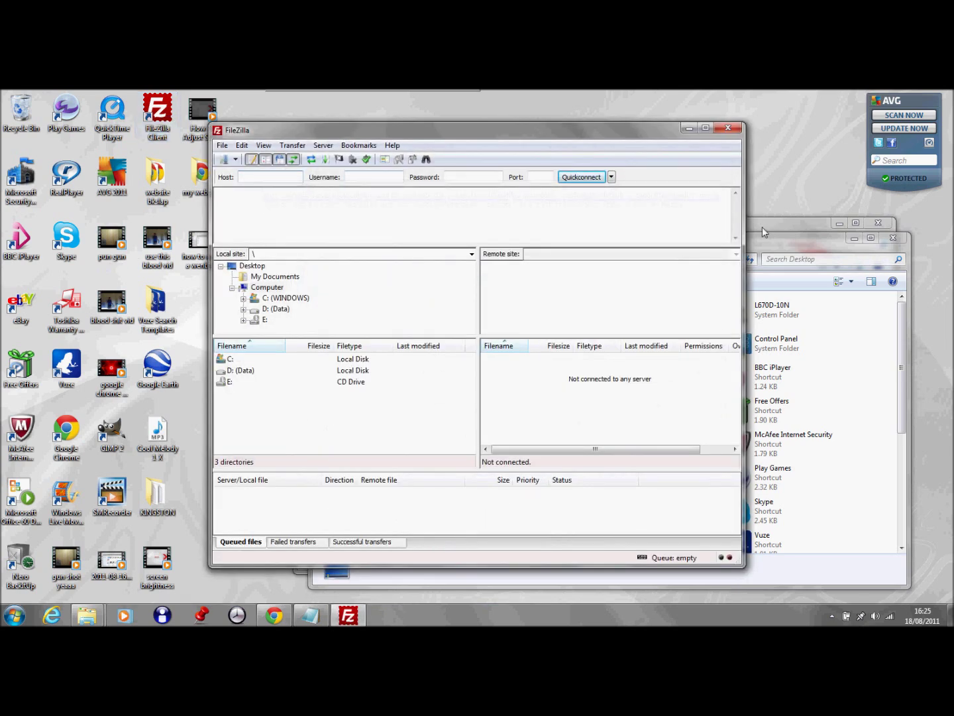
Snap FileZilla to the left half of the screen and Chrome to the right half
{"action": "left_click", "coordinate": [796, 245]}
{"action": "left_click", "coordinate": [855, 237]}
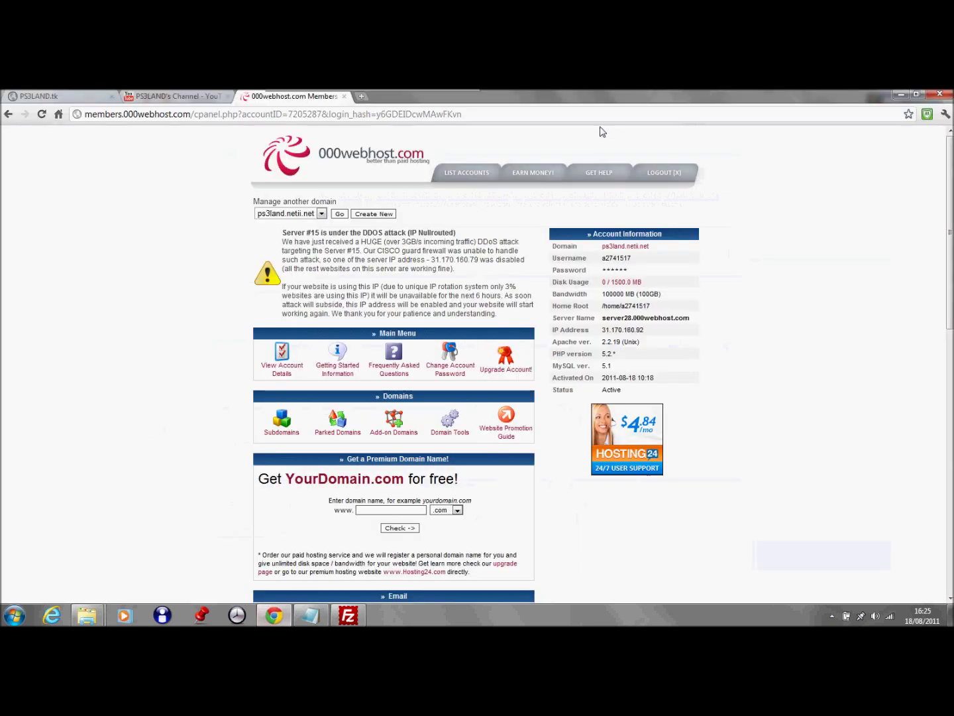
{"action": "left_click", "coordinate": [917, 94]}
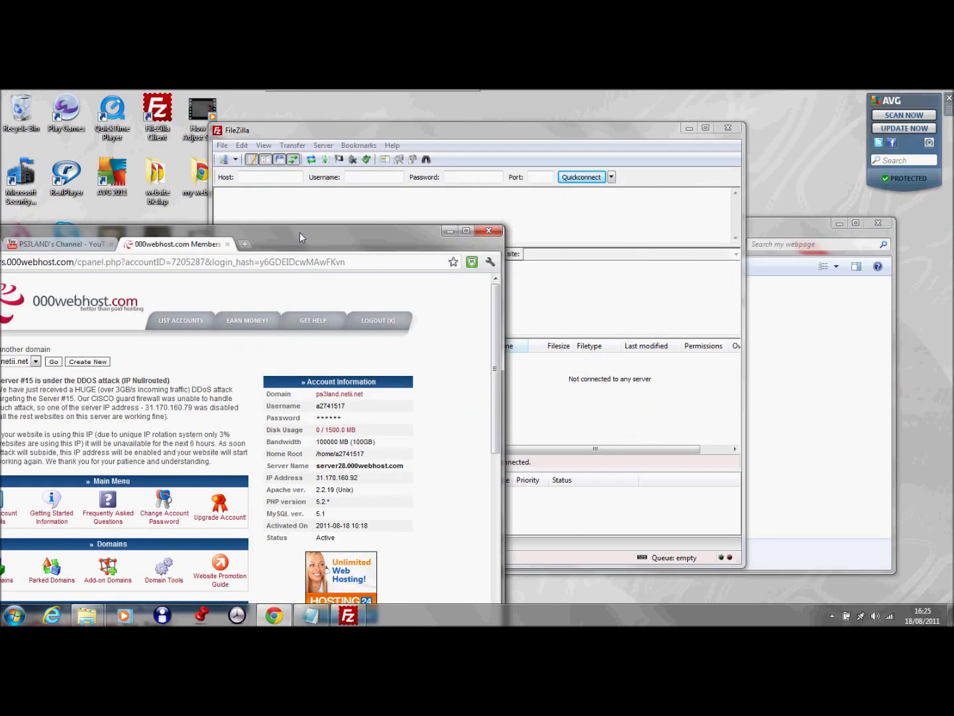
{"action": "key", "text": "super+Right"}
{"action": "key", "text": "super+Left"}
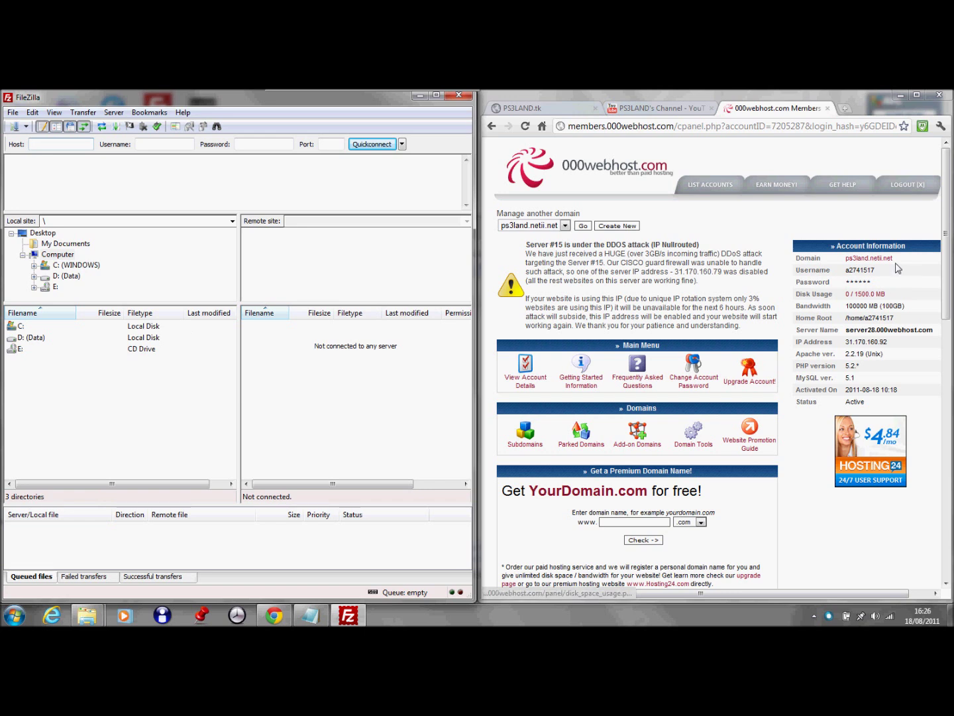
Copy the domain name ps3land.netii.net from the 000webhost account page
{"action": "left_click_drag", "start_coordinate": [895, 260], "coordinate": [852, 265]}
{"action": "key", "text": "super+c"}
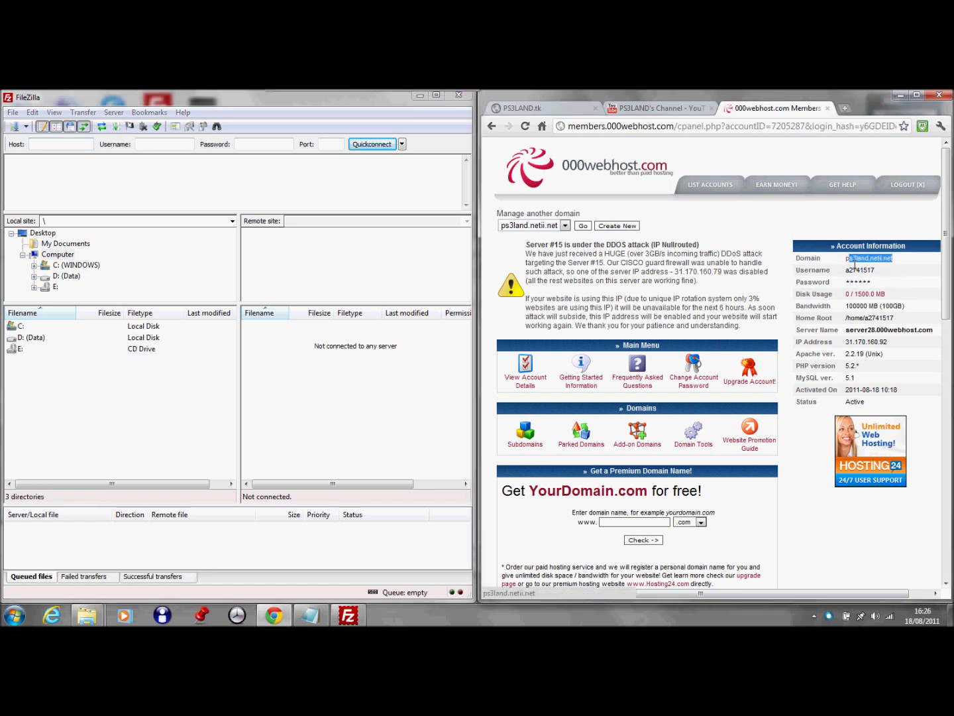
{"action": "right_click", "coordinate": [871, 262]}
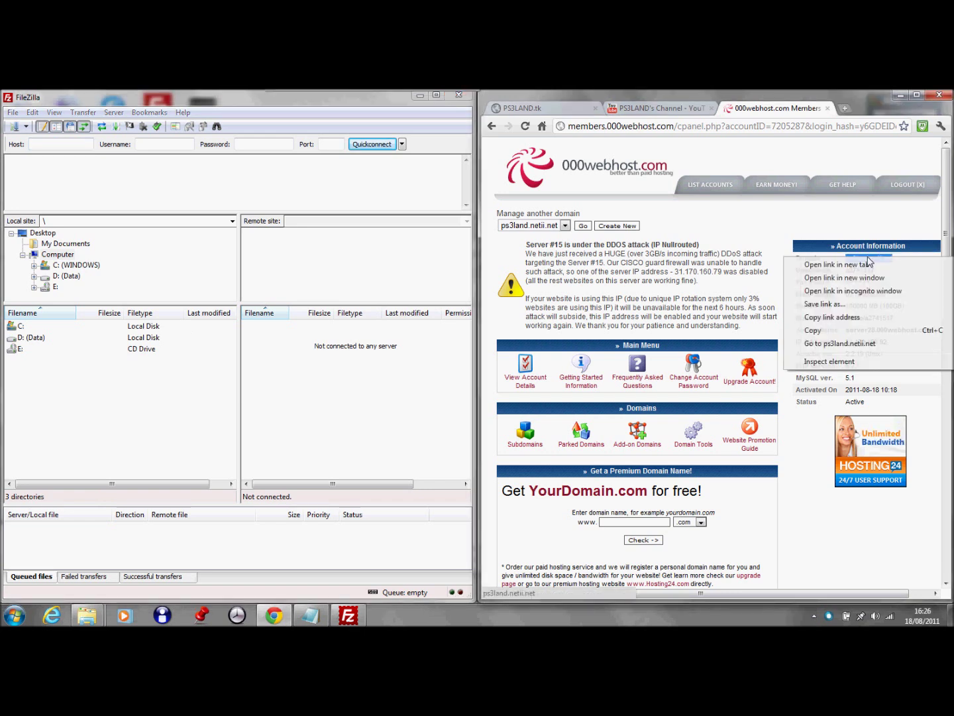
{"action": "left_click", "coordinate": [836, 333]}
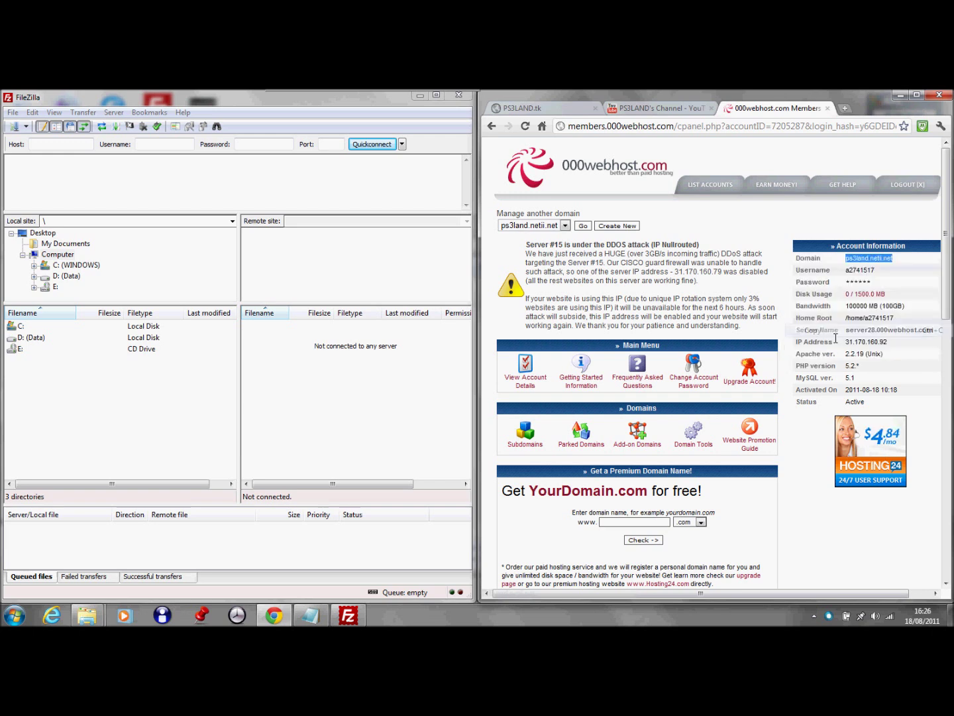
Paste the domain into FileZilla's Host field and the account username into Username
{"action": "right_click", "coordinate": [45, 143]}
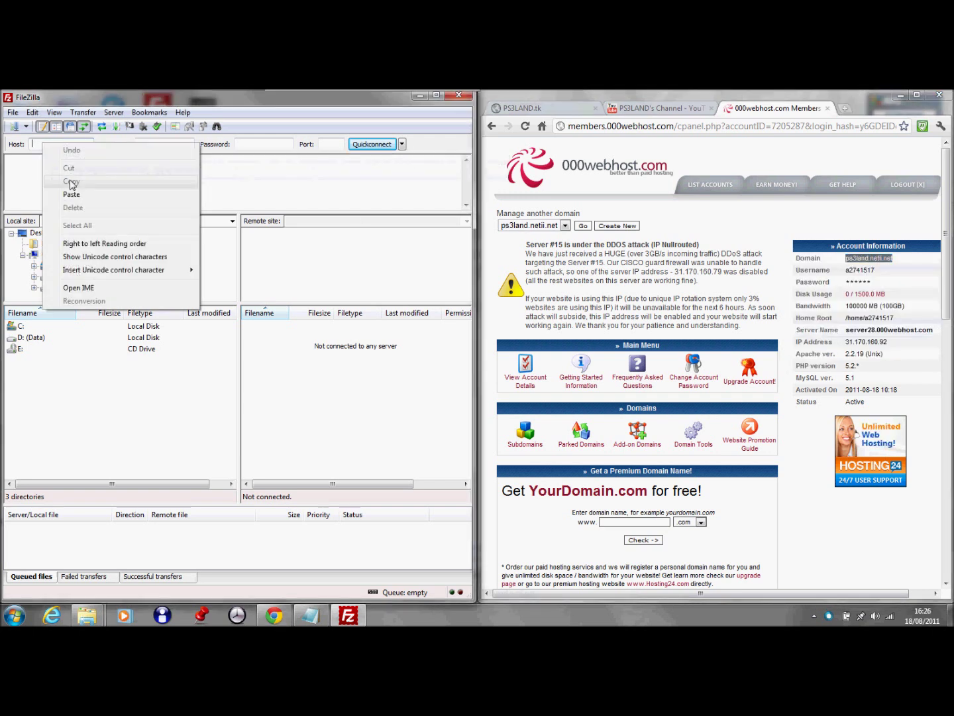
{"action": "left_click", "coordinate": [70, 194]}
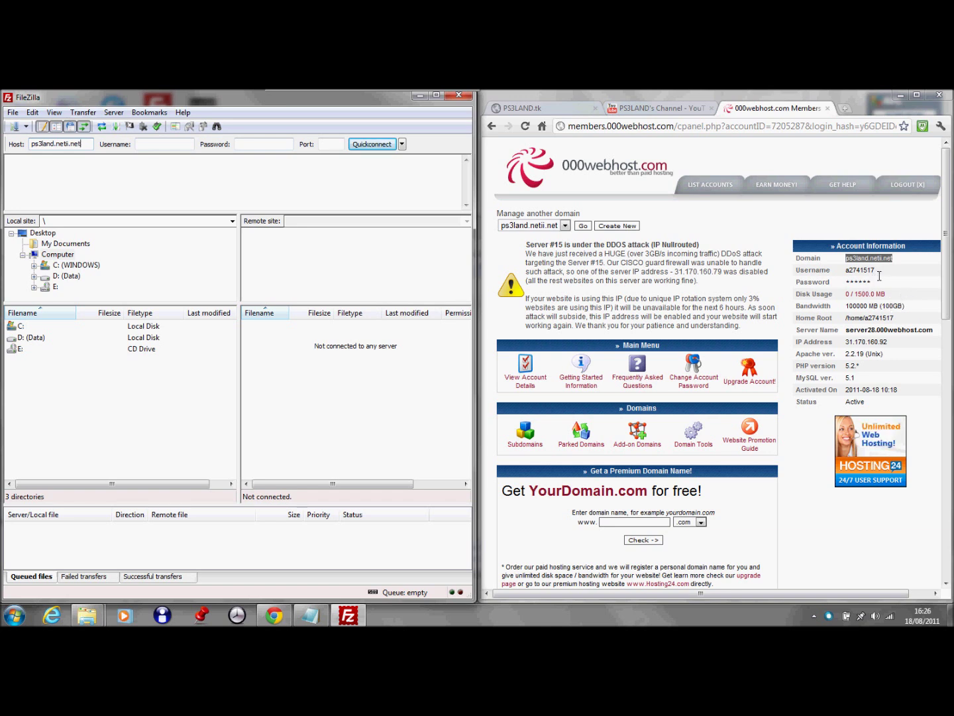
{"action": "left_click_drag", "start_coordinate": [880, 276], "coordinate": [850, 274]}
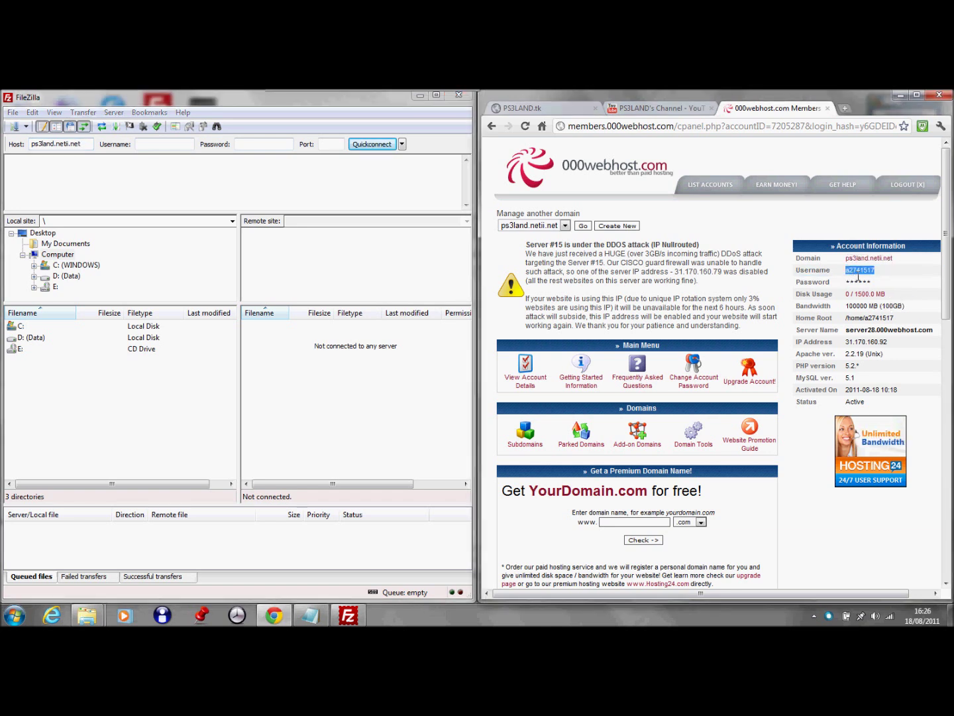
{"action": "right_click", "coordinate": [859, 277]}
{"action": "left_click", "coordinate": [848, 280]}
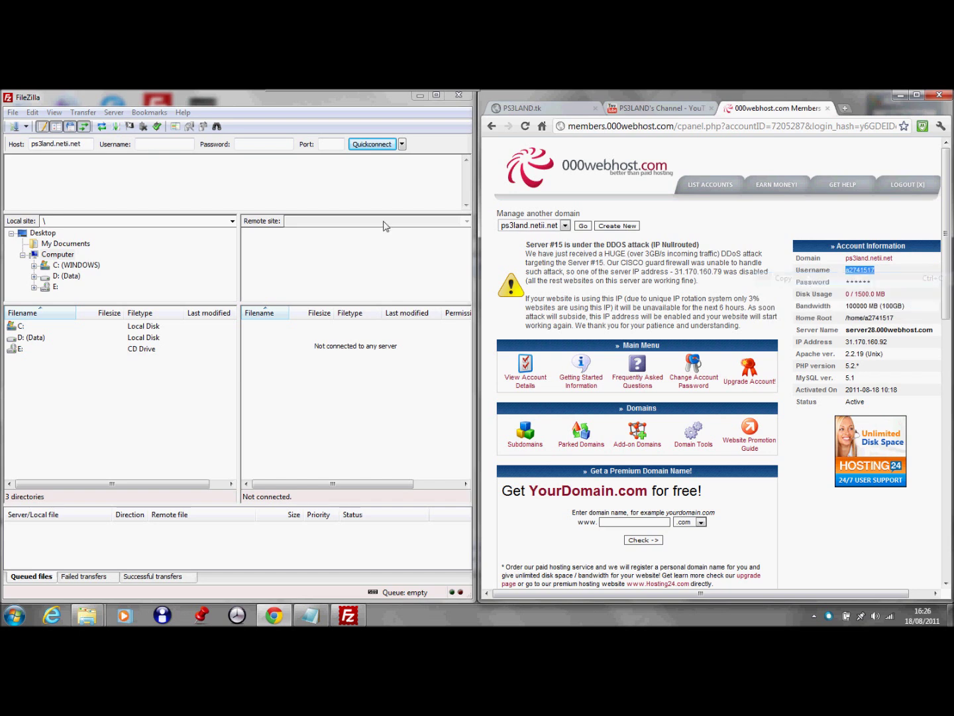
{"action": "left_click", "coordinate": [155, 143]}
{"action": "right_click", "coordinate": [154, 144]}
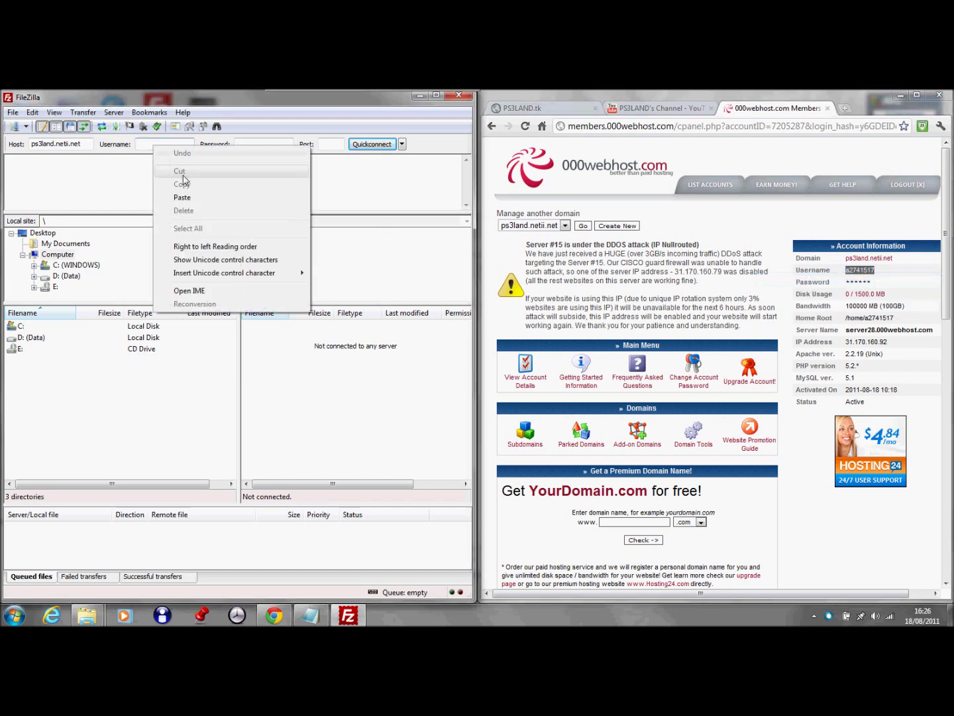
{"action": "left_click", "coordinate": [182, 197]}
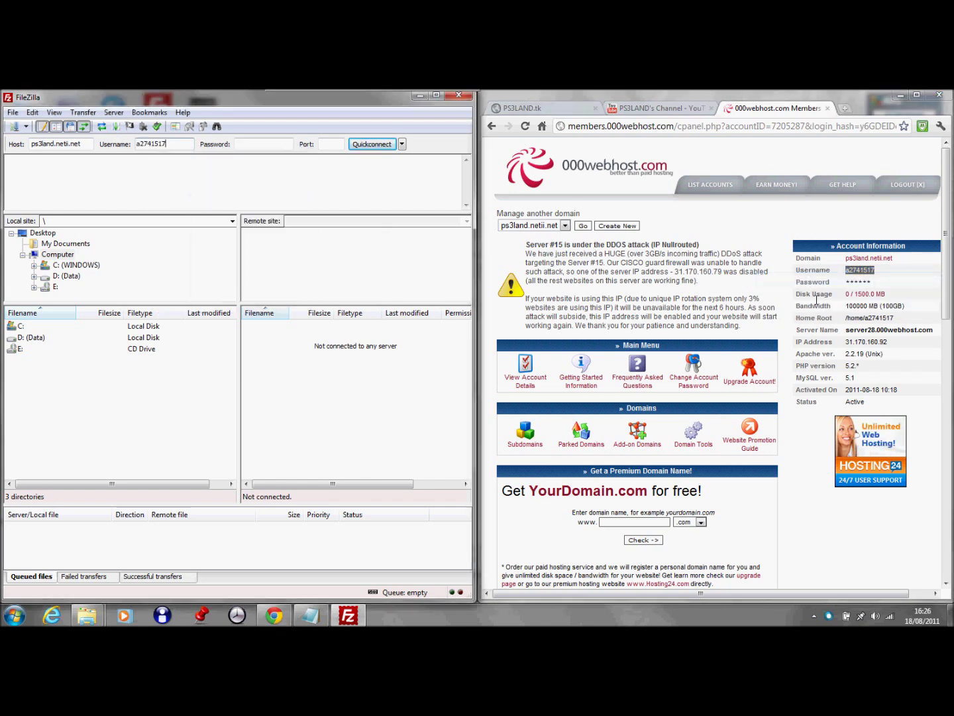
Enter the account password and port 21, then Quickconnect to the FTP server
{"action": "mouse_move", "coordinate": [264, 141]}
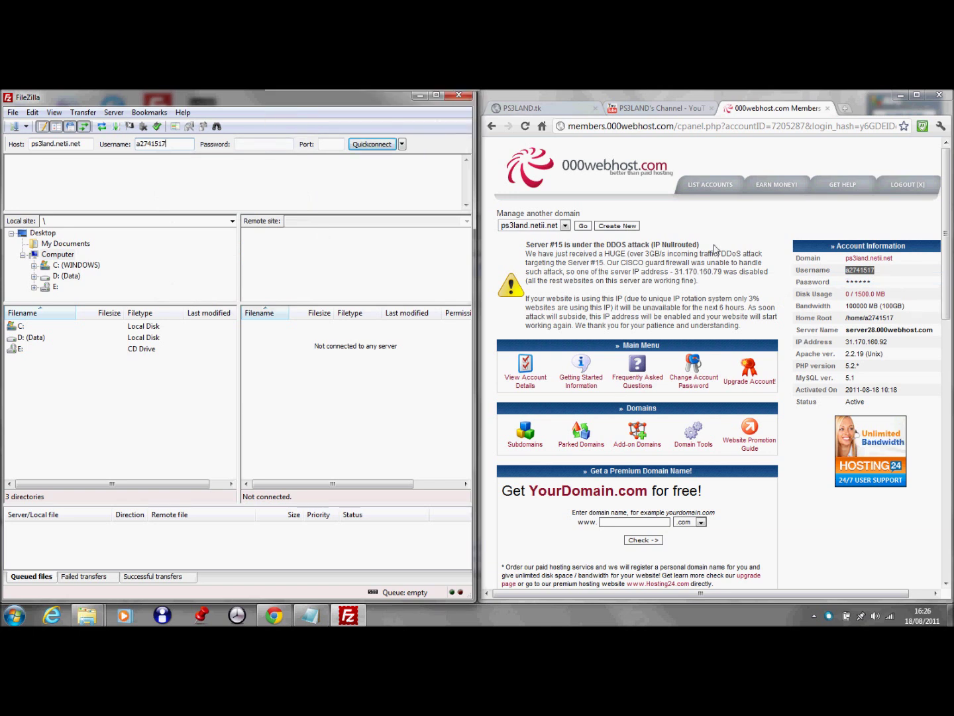
{"action": "left_click", "coordinate": [265, 145]}
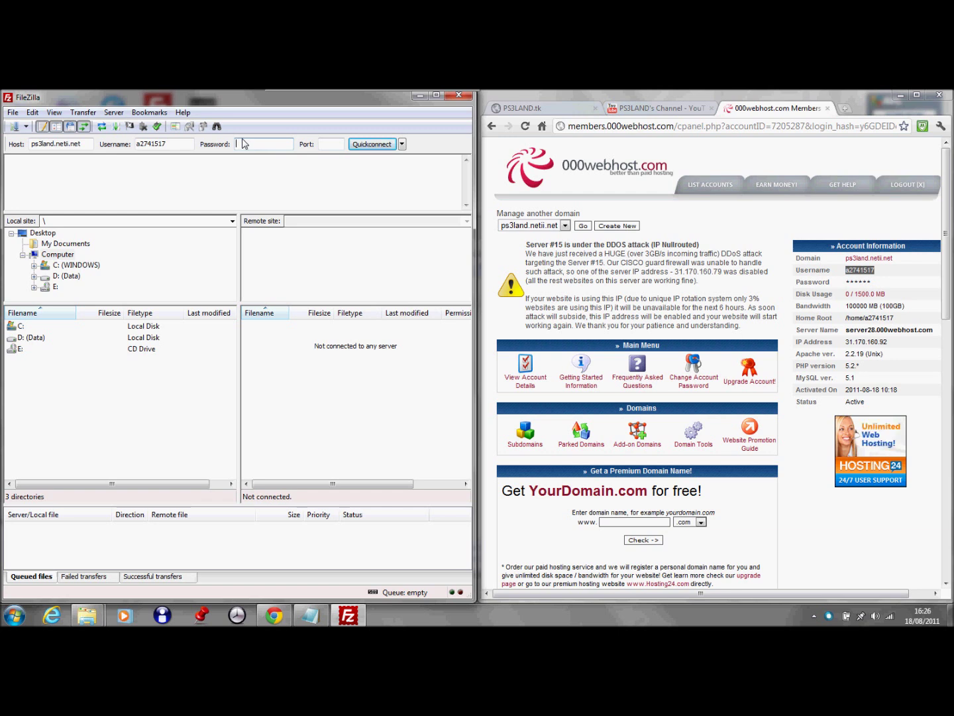
{"action": "key", "text": "ctrl+v"}
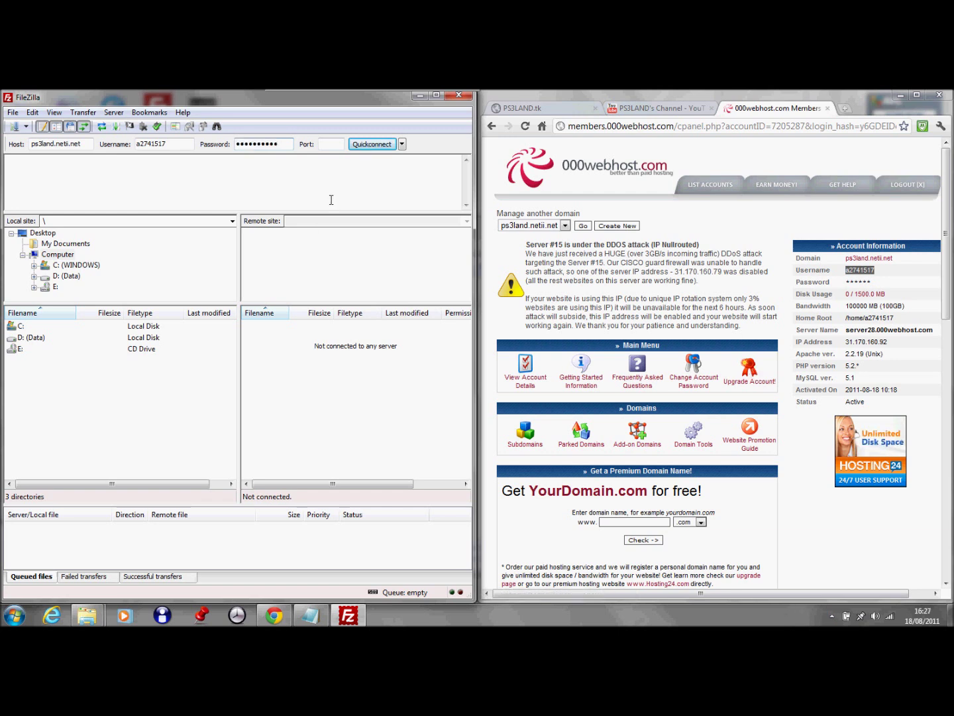
{"action": "left_click", "coordinate": [331, 146]}
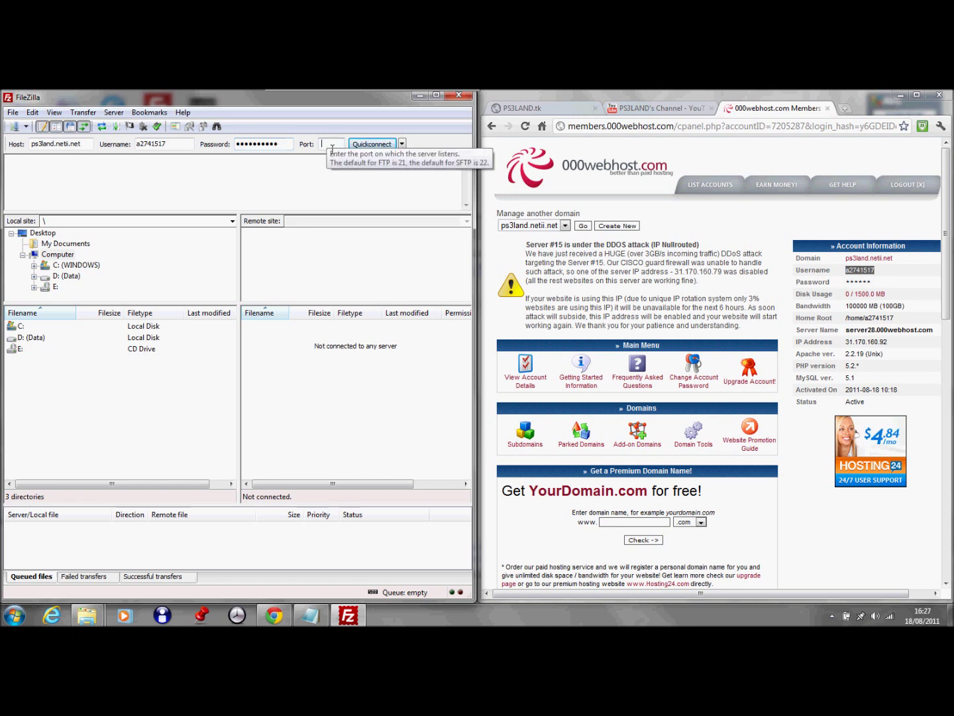
{"action": "type", "text": "21"}
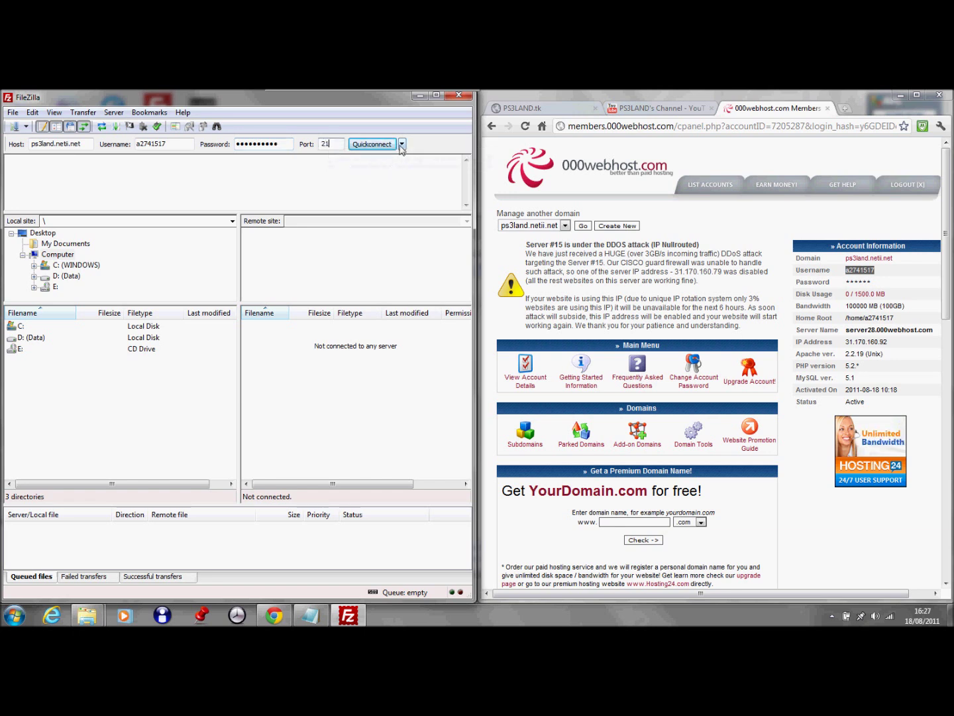
{"action": "left_click", "coordinate": [366, 146]}
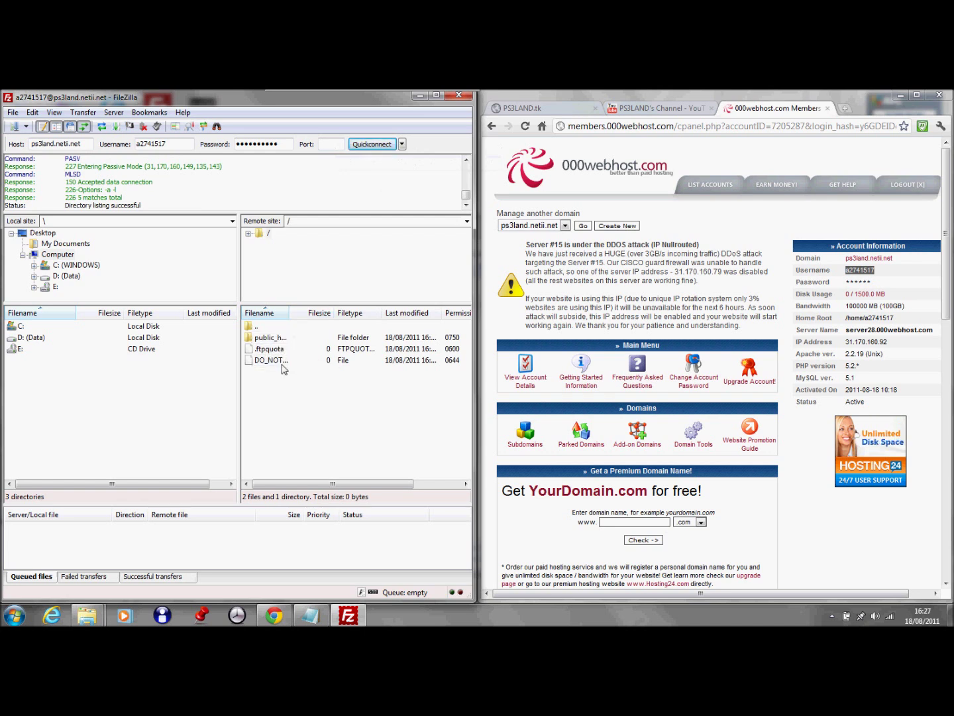
Open public_html on the server and delete .htaccess and default.php
{"action": "left_click", "coordinate": [283, 367]}
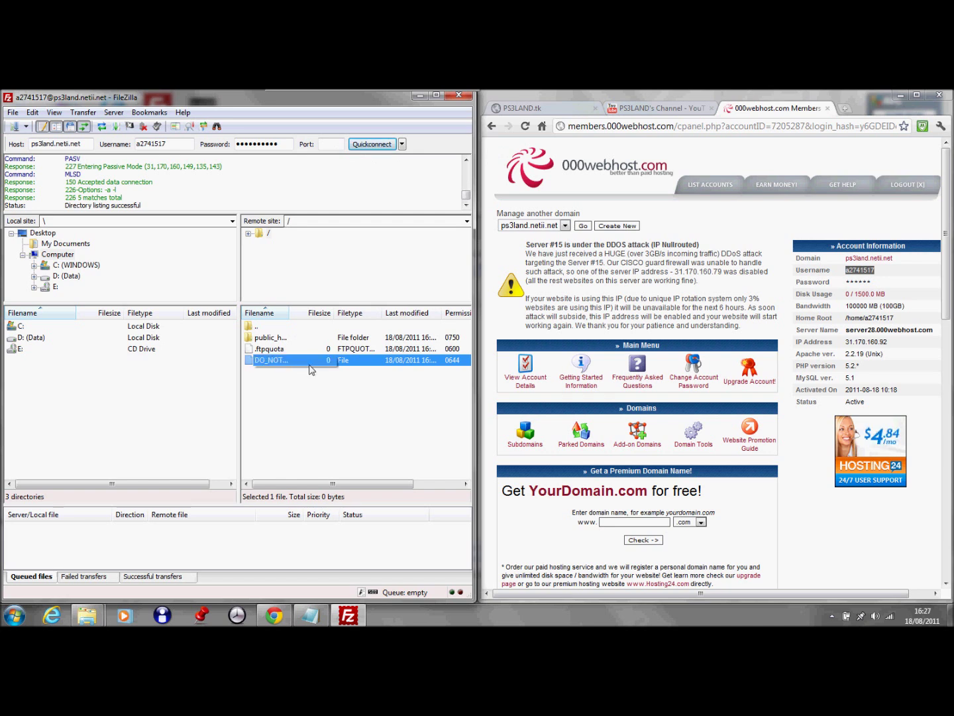
{"action": "left_click", "coordinate": [292, 390]}
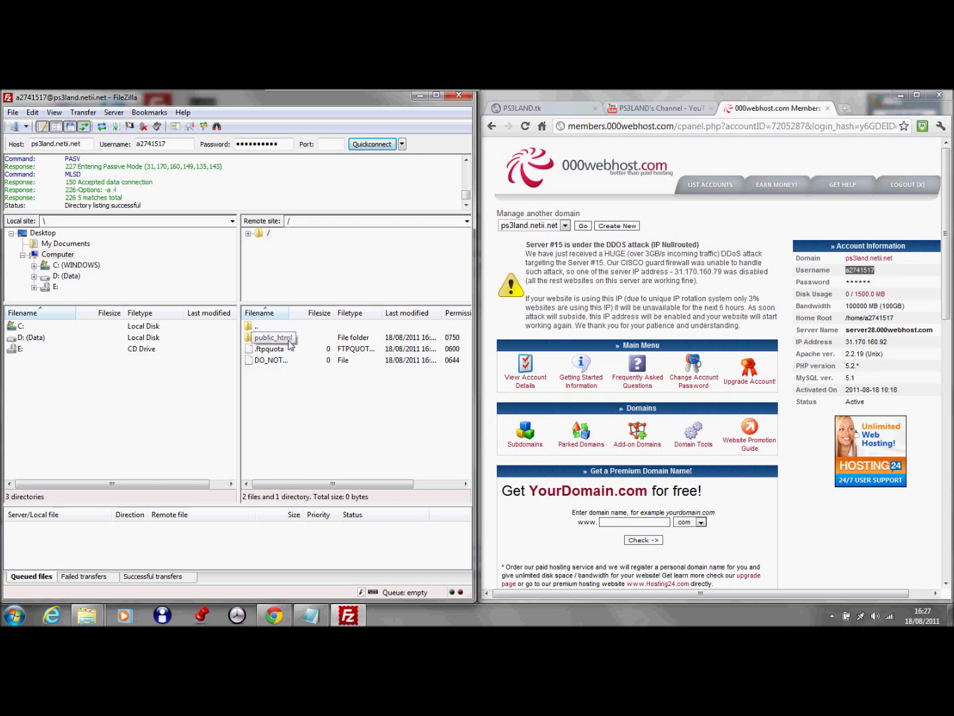
{"action": "double_click", "coordinate": [290, 340]}
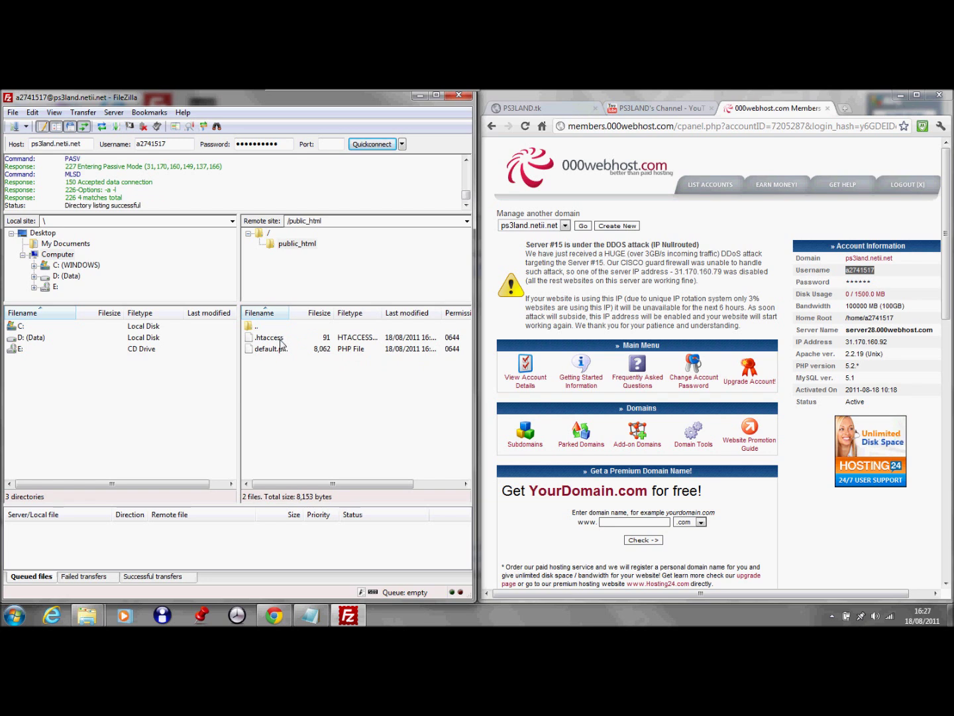
{"action": "left_click_drag", "start_coordinate": [281, 374], "coordinate": [279, 343]}
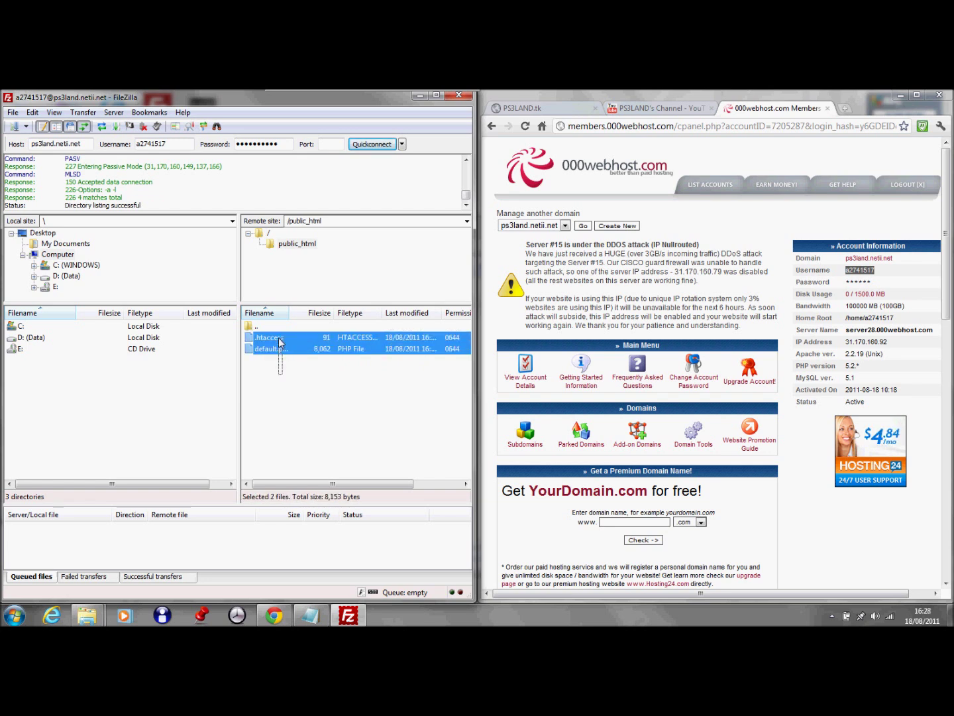
{"action": "key", "text": "Delete"}
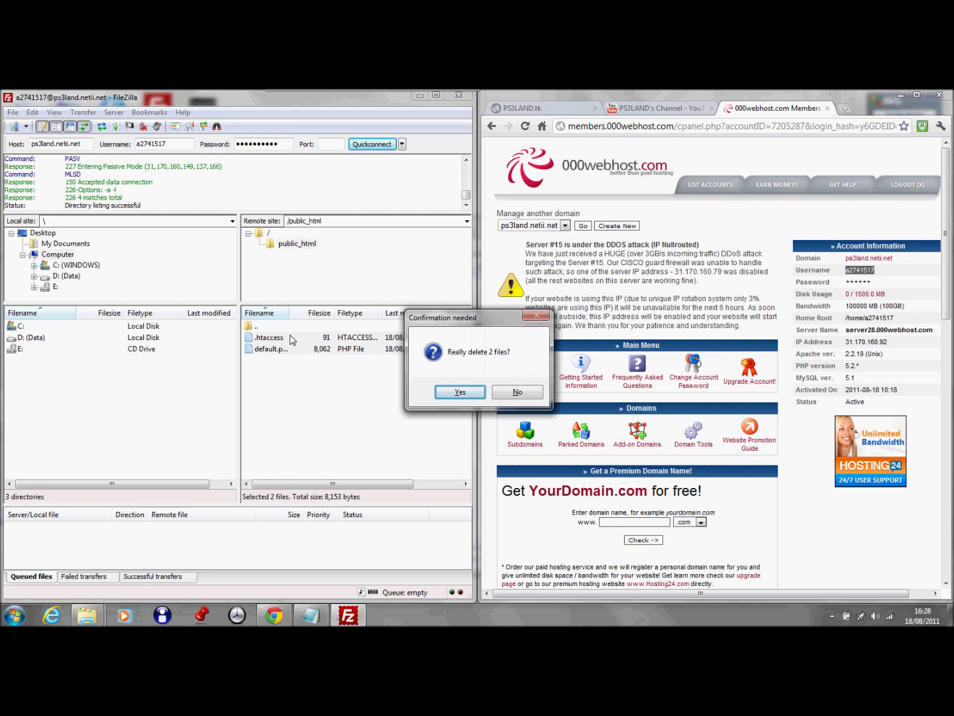
{"action": "left_click", "coordinate": [460, 393]}
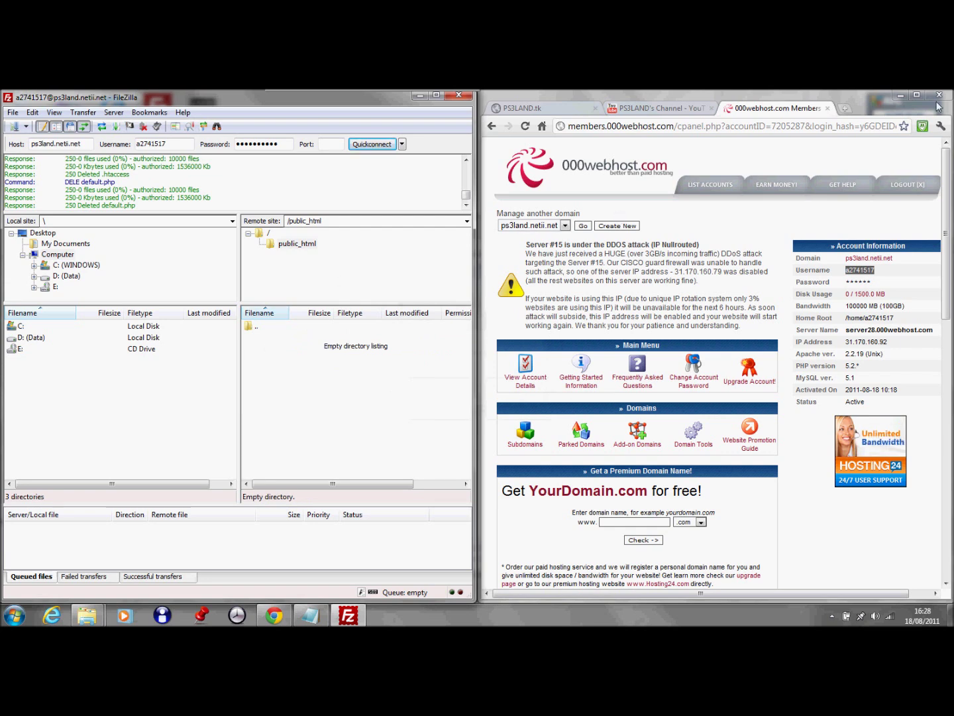
Move FileZilla to the right half and upload the 'my webpage' folder into public_html
{"action": "left_click", "coordinate": [916, 96]}
{"action": "left_click", "coordinate": [901, 93]}
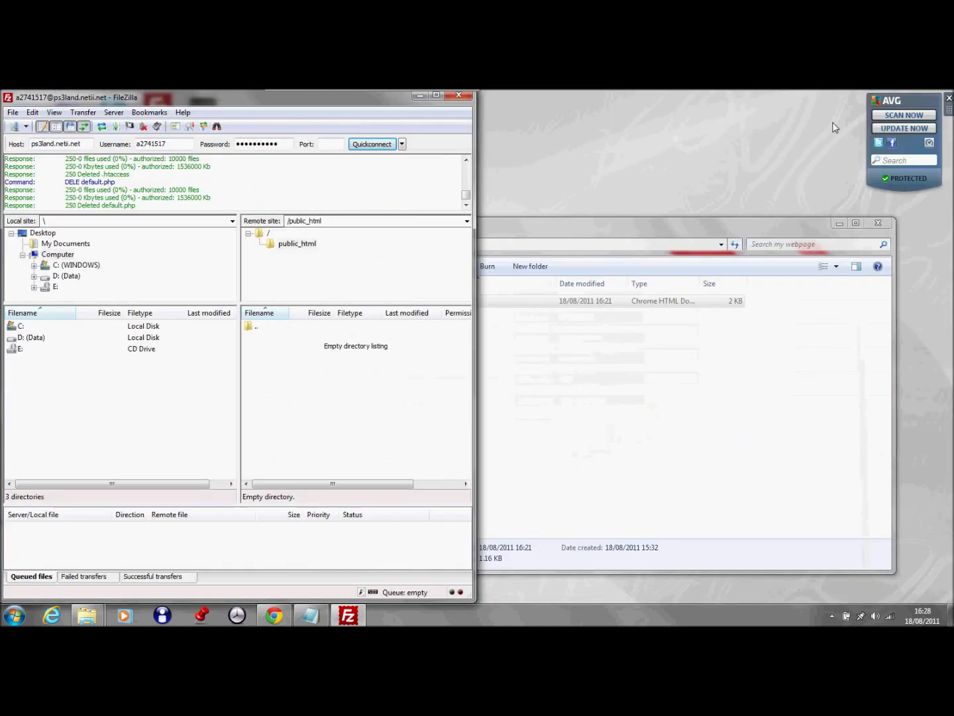
{"action": "left_click_drag", "start_coordinate": [359, 99], "coordinate": [953, 127]}
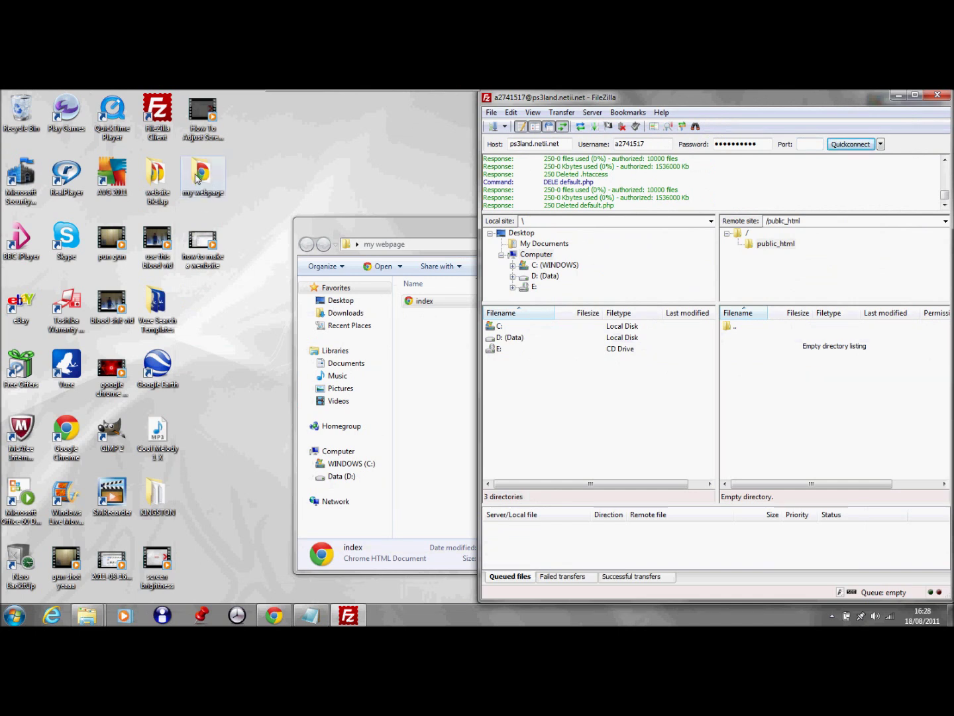
{"action": "left_click_drag", "start_coordinate": [197, 177], "coordinate": [827, 362]}
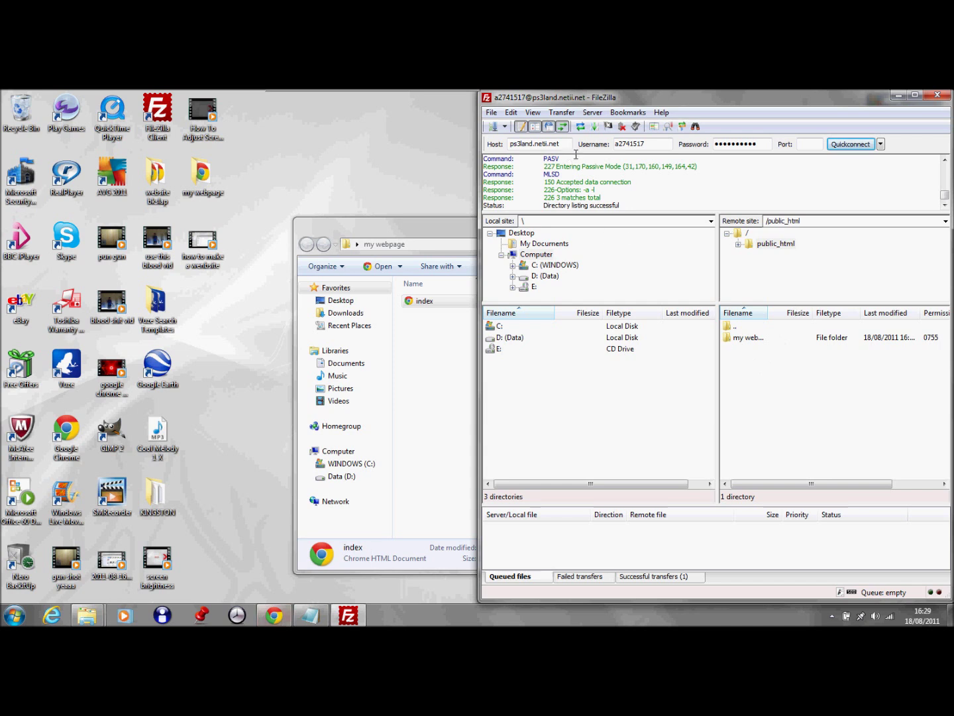
Copy the host address ps3land.netii.net from the Host field and switch to Chrome
{"action": "left_click_drag", "start_coordinate": [569, 147], "coordinate": [503, 143]}
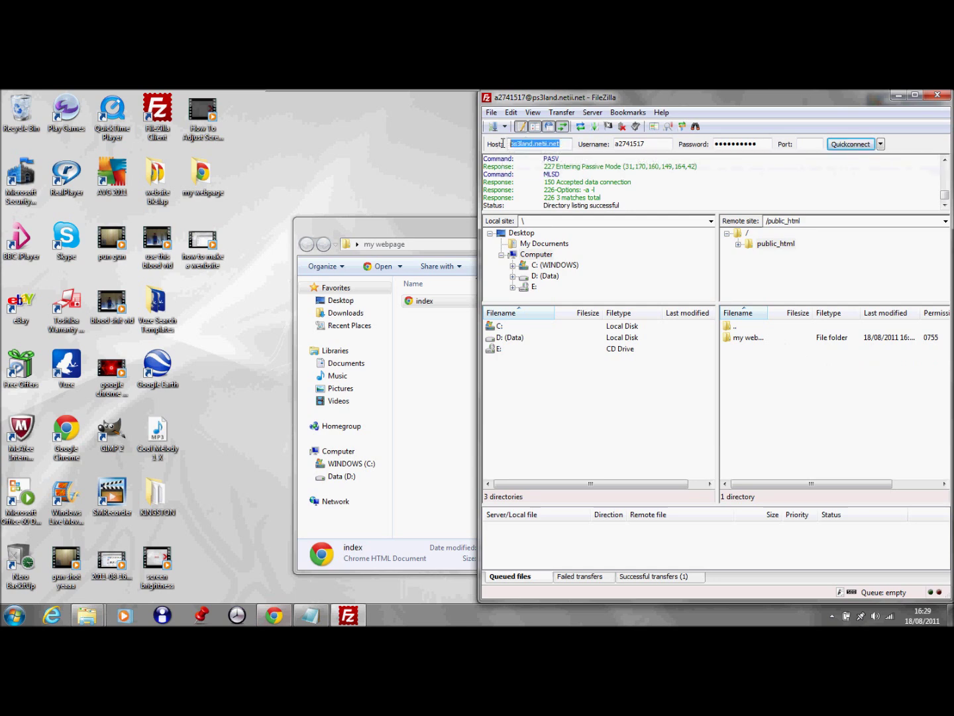
{"action": "right_click", "coordinate": [538, 148]}
{"action": "left_click", "coordinate": [553, 181]}
{"action": "left_click", "coordinate": [277, 616]}
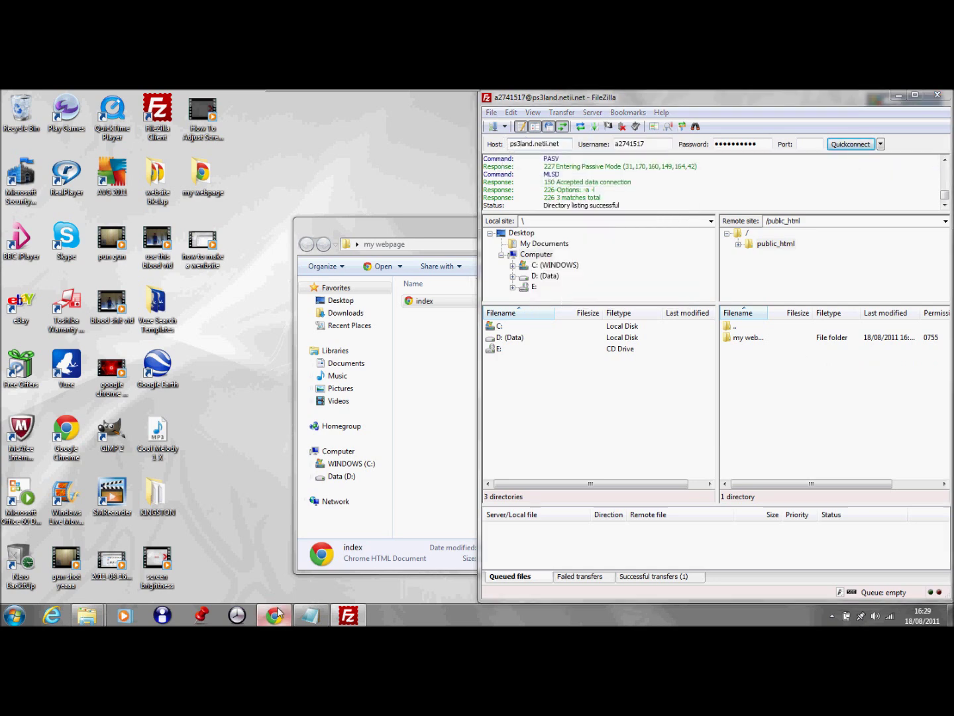
In the YouTube tab, replace google.ie in the address bar with ps3land.netii.net and load it
{"action": "left_click", "coordinate": [168, 96]}
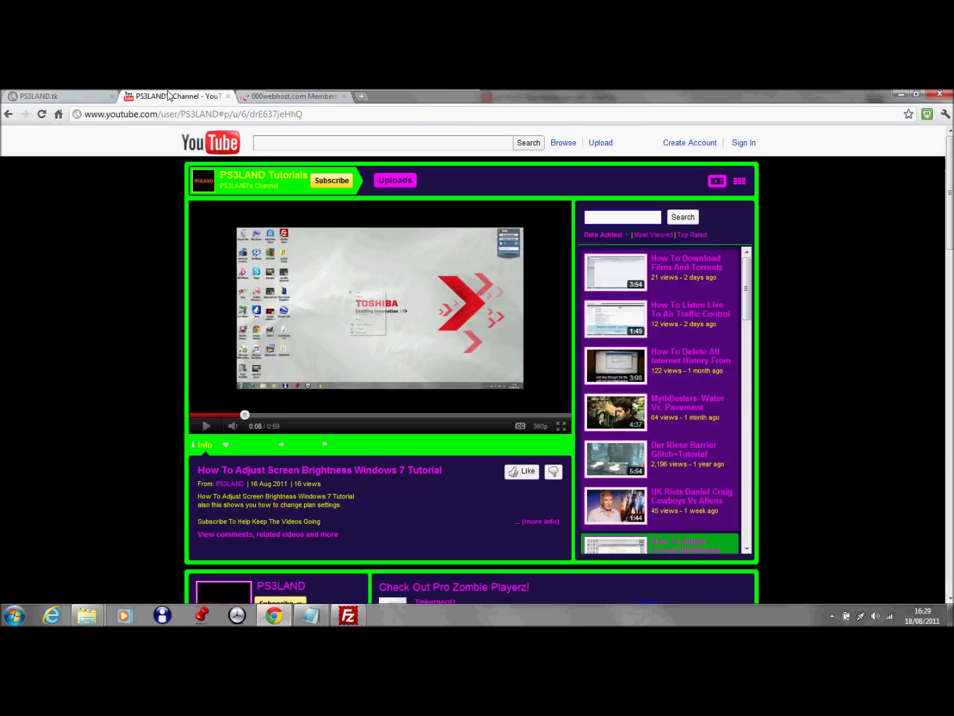
{"action": "left_click", "coordinate": [57, 114]}
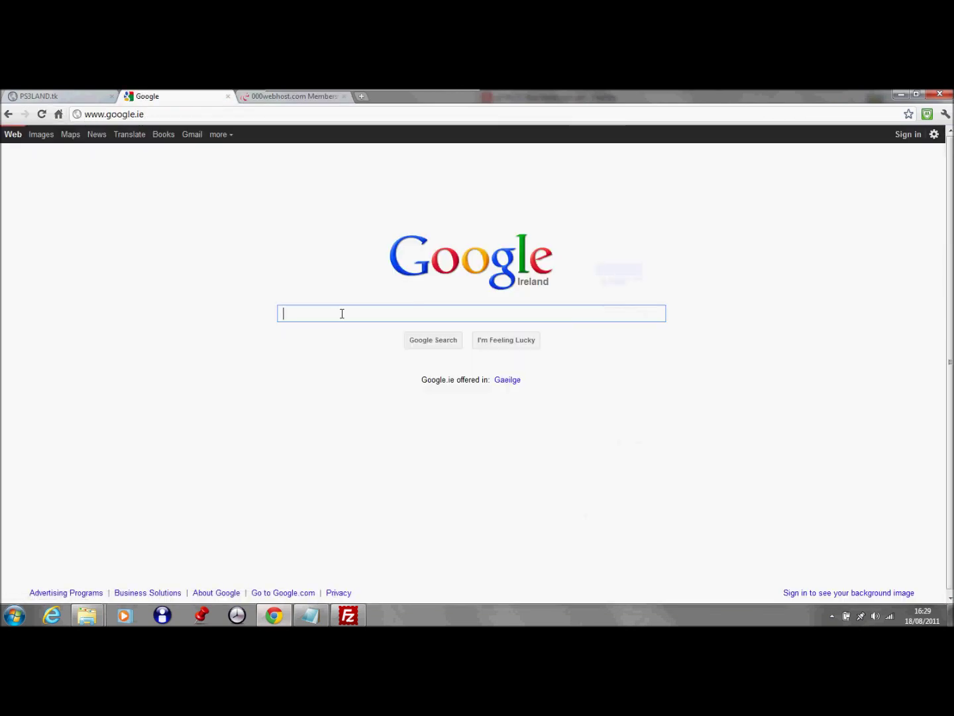
{"action": "right_click", "coordinate": [342, 320]}
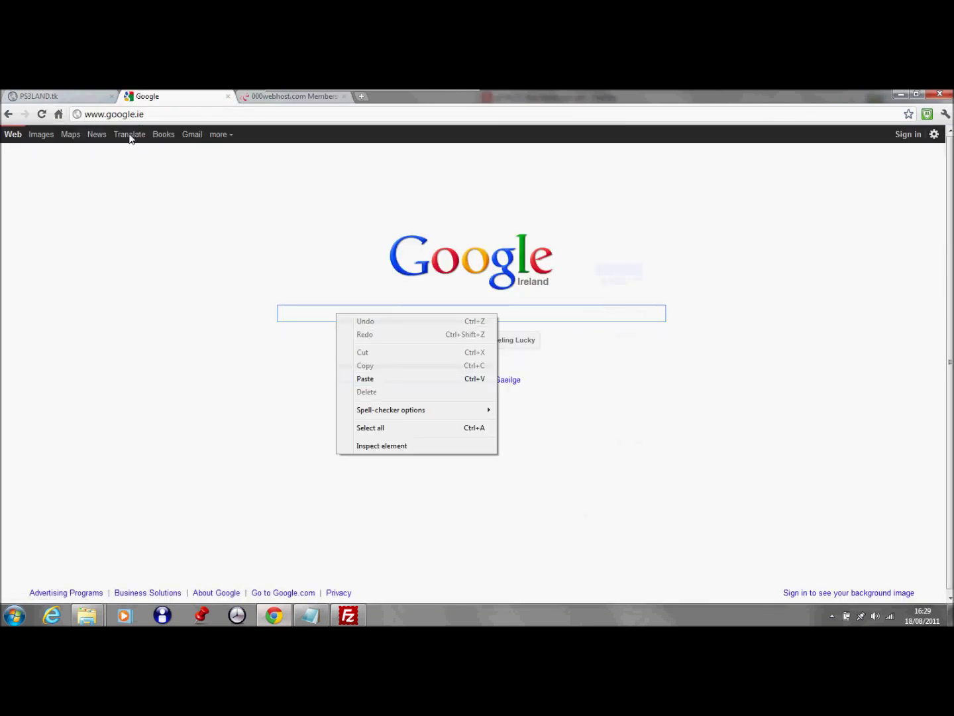
{"action": "left_click", "coordinate": [161, 119]}
{"action": "left_click_drag", "start_coordinate": [161, 119], "coordinate": [116, 118]}
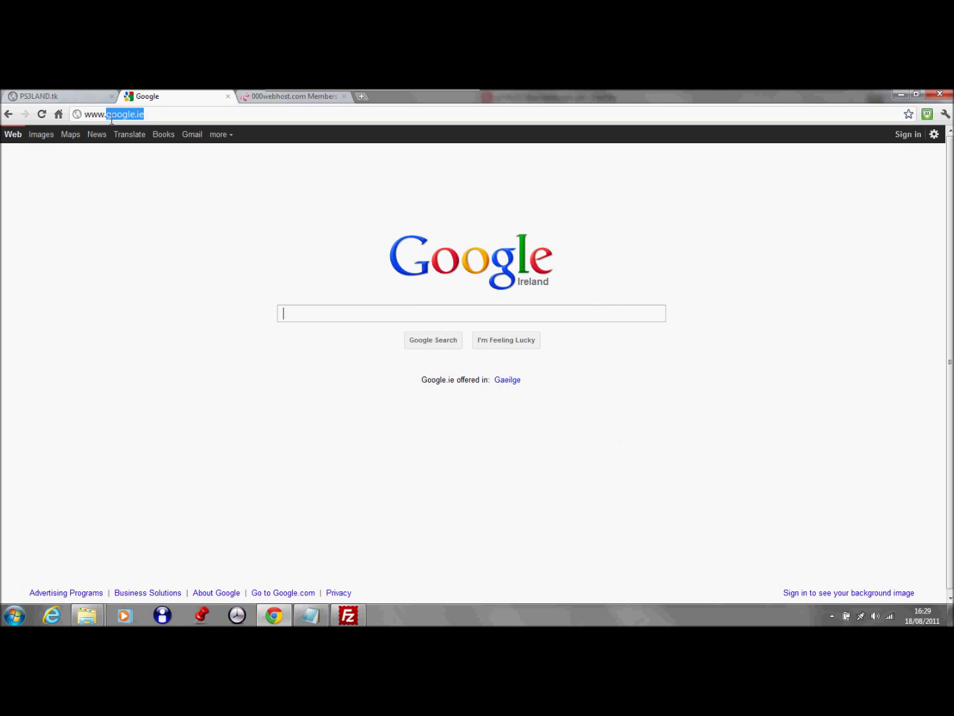
{"action": "type", "text": "ps3land.netii.net"}
{"action": "key", "text": "Return"}
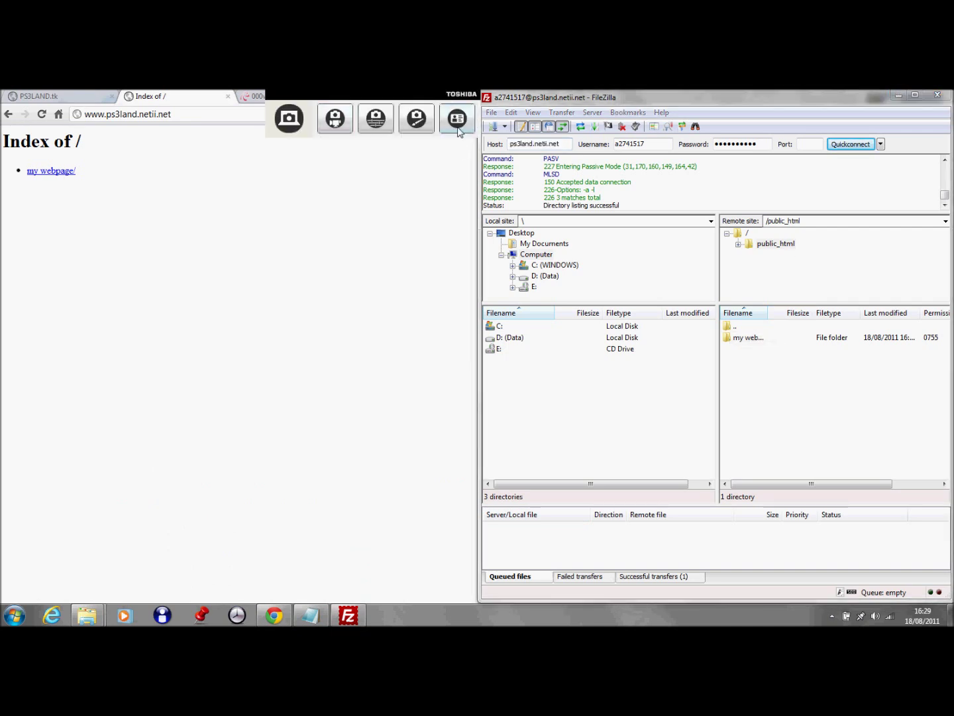
{"action": "left_click", "coordinate": [434, 219]}
Delete the 'my webpage' folder and its contents from the server
{"action": "left_click", "coordinate": [105, 487]}
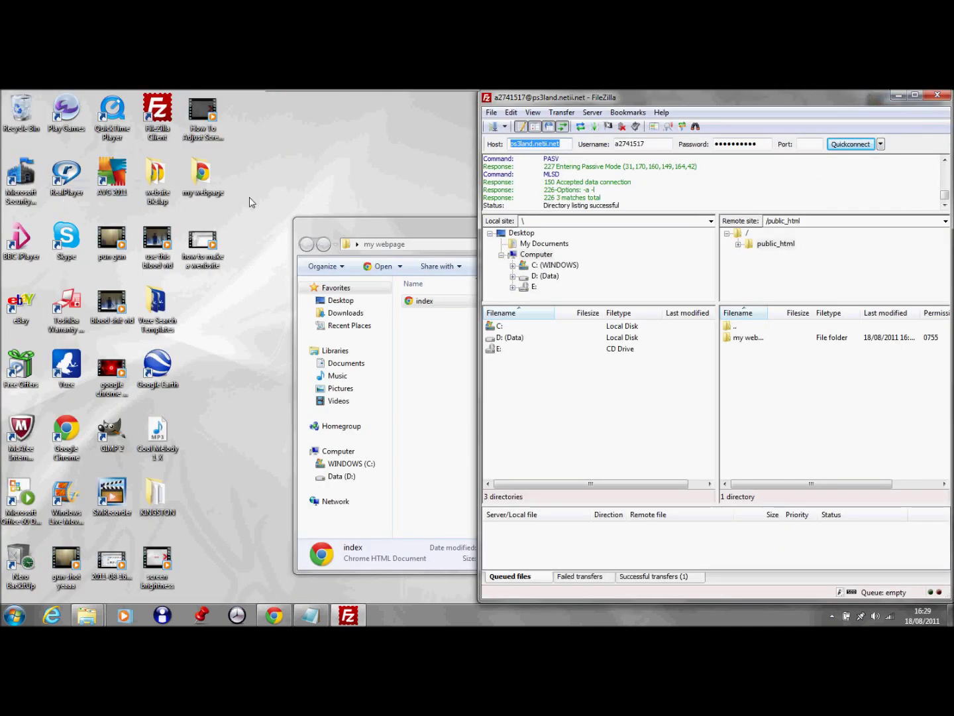
{"action": "left_click", "coordinate": [736, 339]}
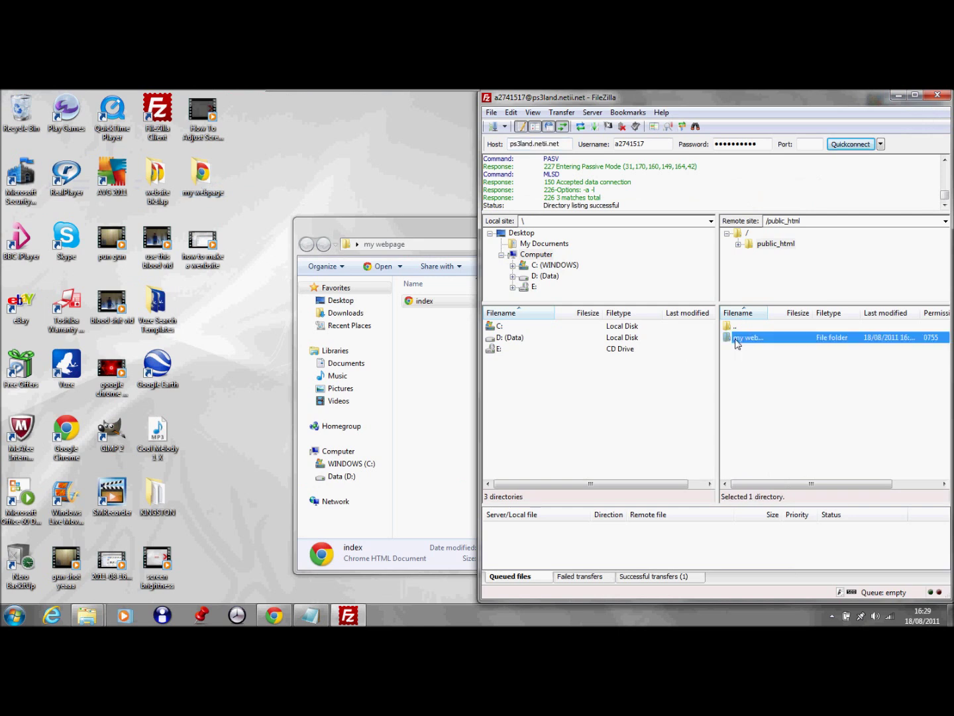
{"action": "key", "text": "Delete"}
{"action": "left_click", "coordinate": [486, 391]}
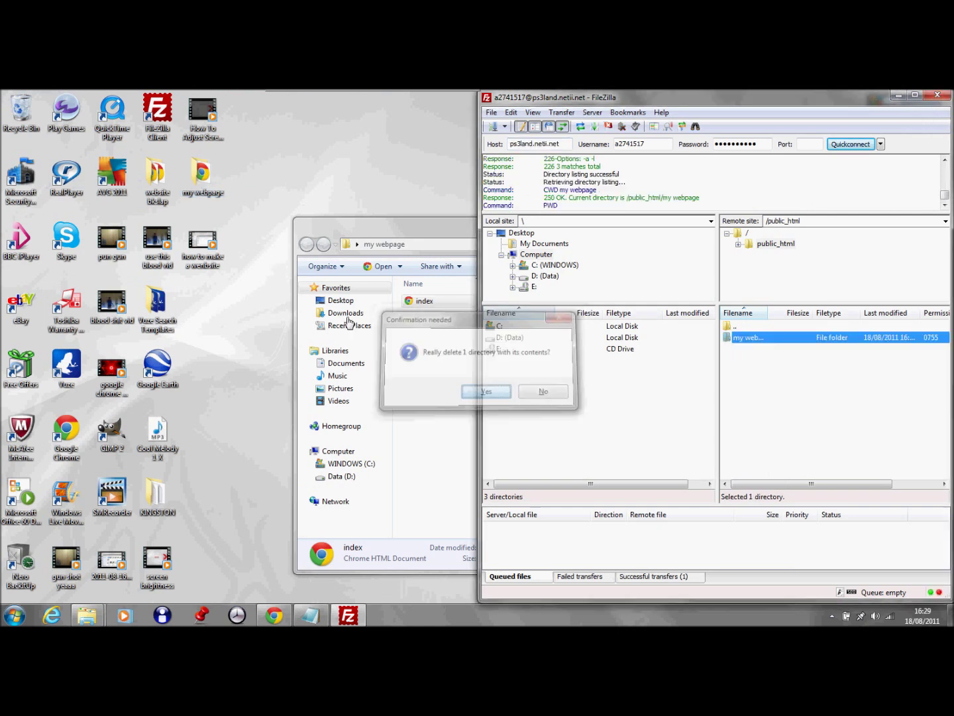
Upload index.html from the local 'my webpage' folder directly into public_html
{"action": "double_click", "coordinate": [211, 192]}
{"action": "left_click_drag", "start_coordinate": [495, 232], "coordinate": [153, 241]}
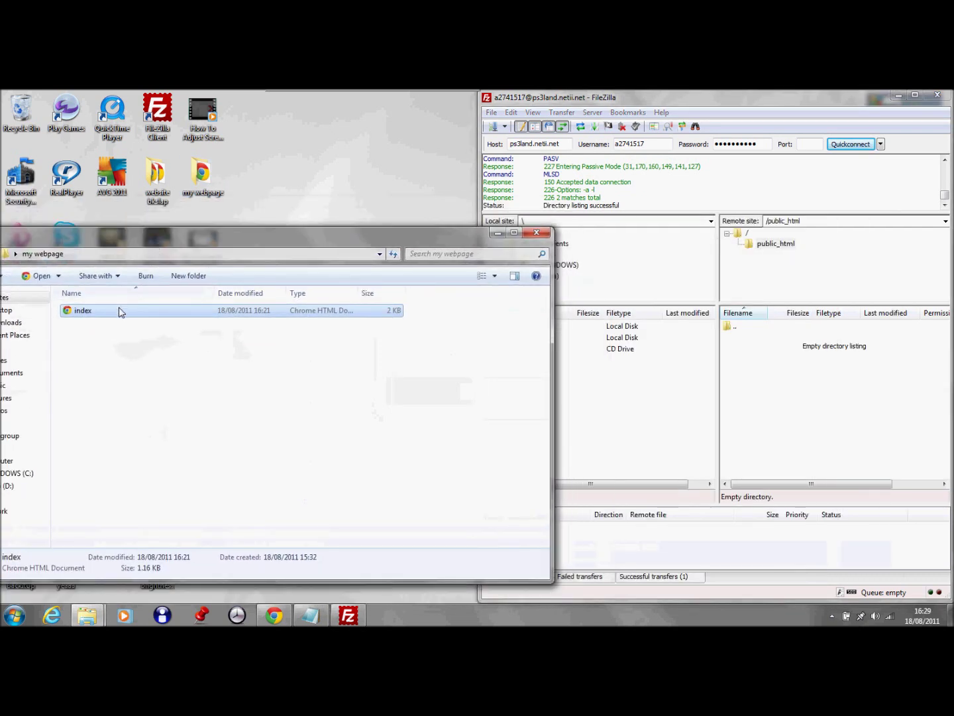
{"action": "left_click_drag", "start_coordinate": [121, 311], "coordinate": [878, 388]}
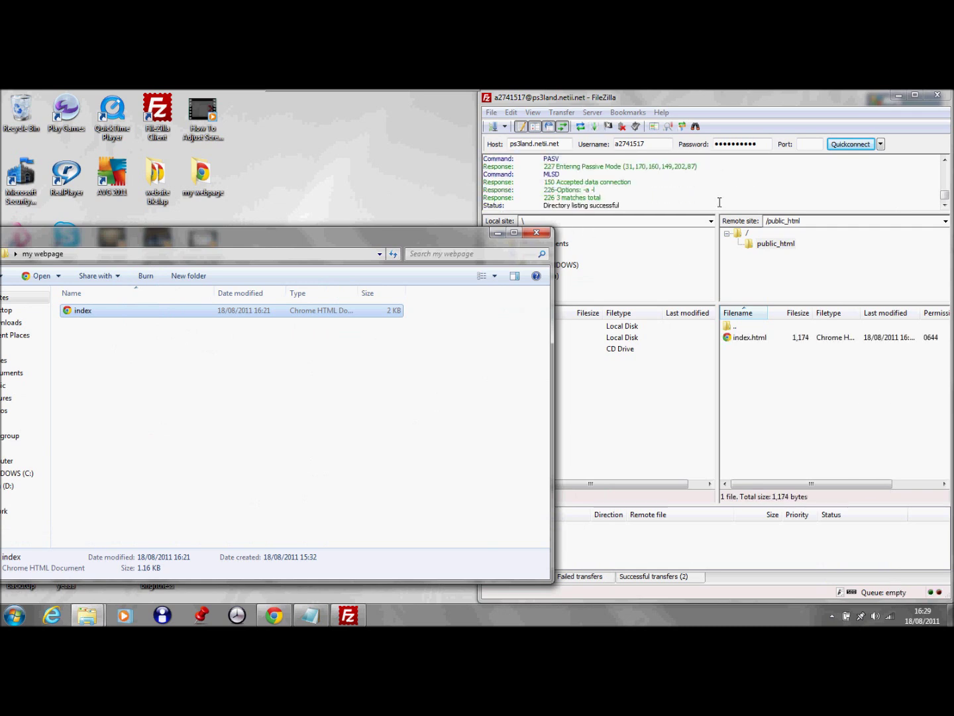
{"action": "left_click", "coordinate": [537, 232]}
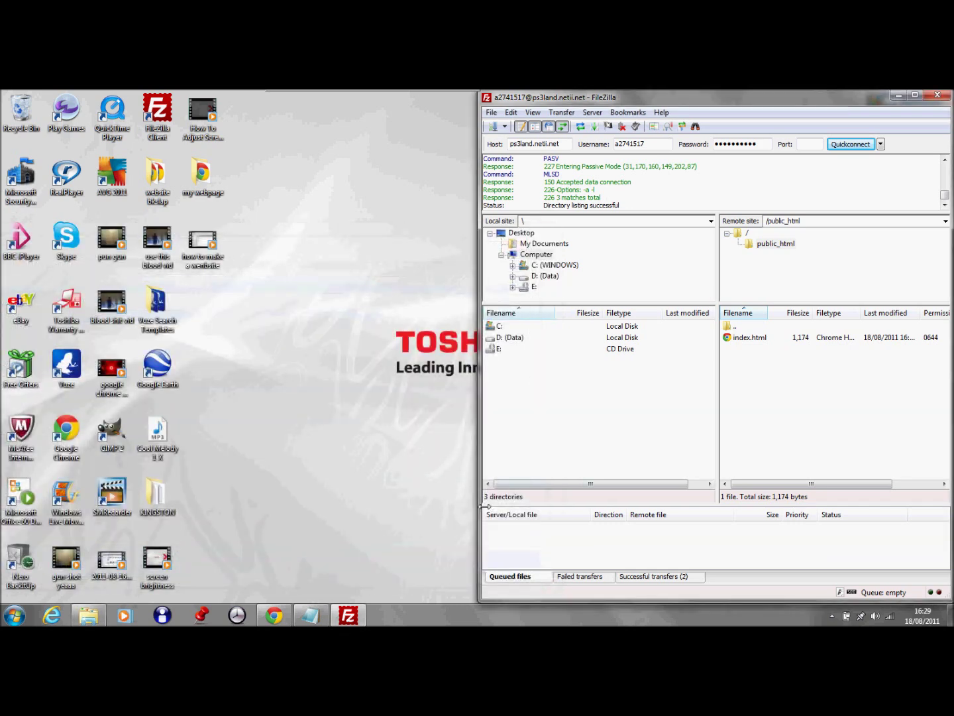
Reload ps3land.netii.net and scroll through the PS3LANDS page to check the videos and links
{"action": "left_click", "coordinate": [279, 615]}
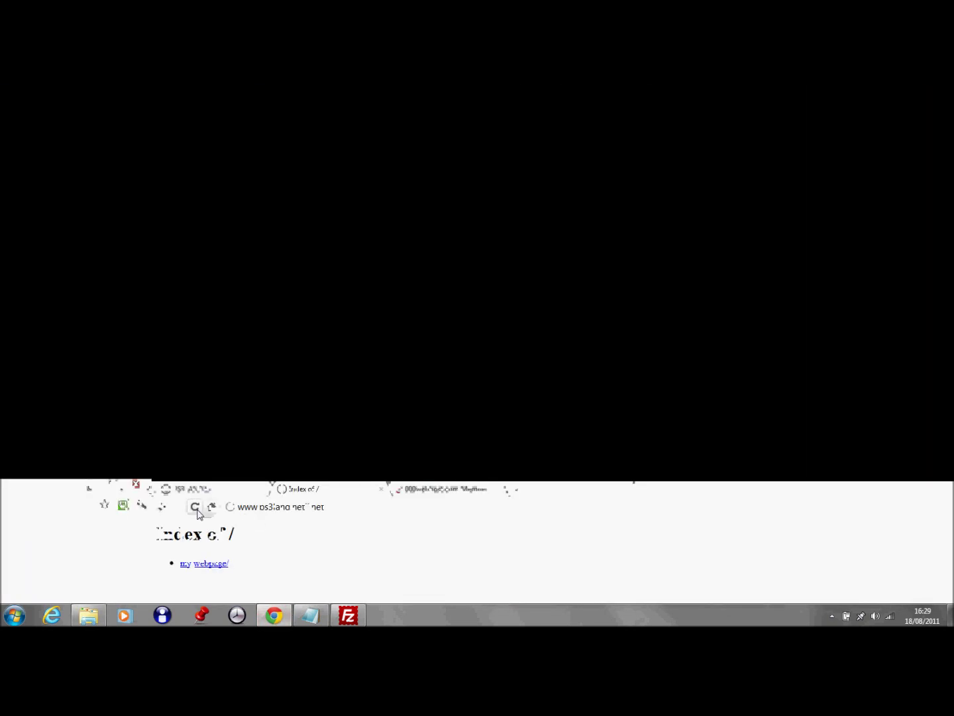
{"action": "left_click", "coordinate": [40, 114]}
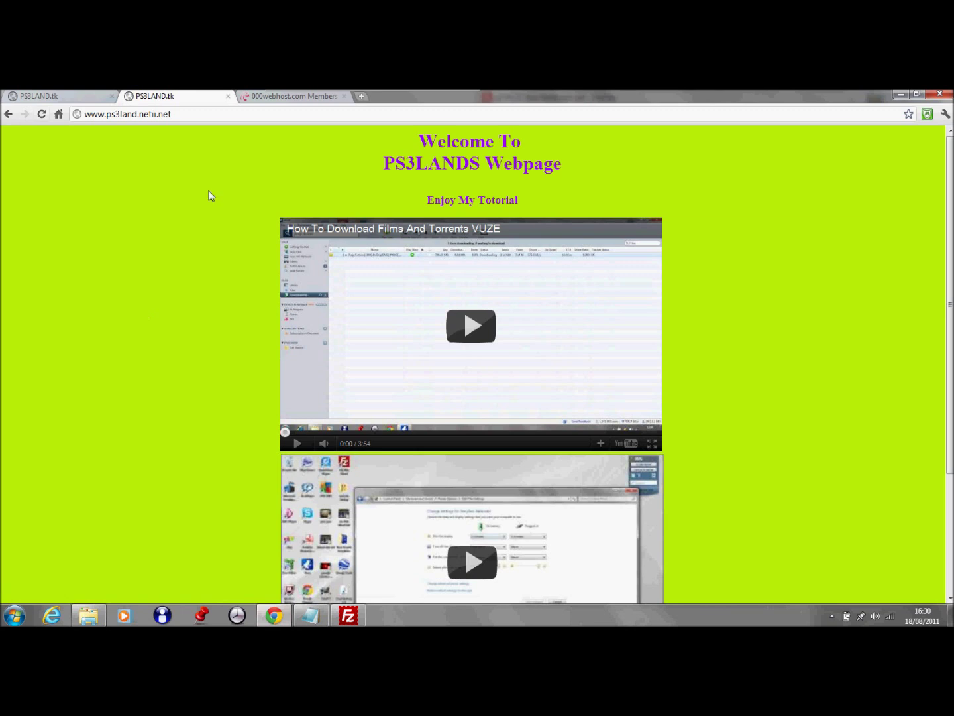
{"action": "scroll", "coordinate": [210, 194], "scroll_direction": "down", "scroll_amount": 3}
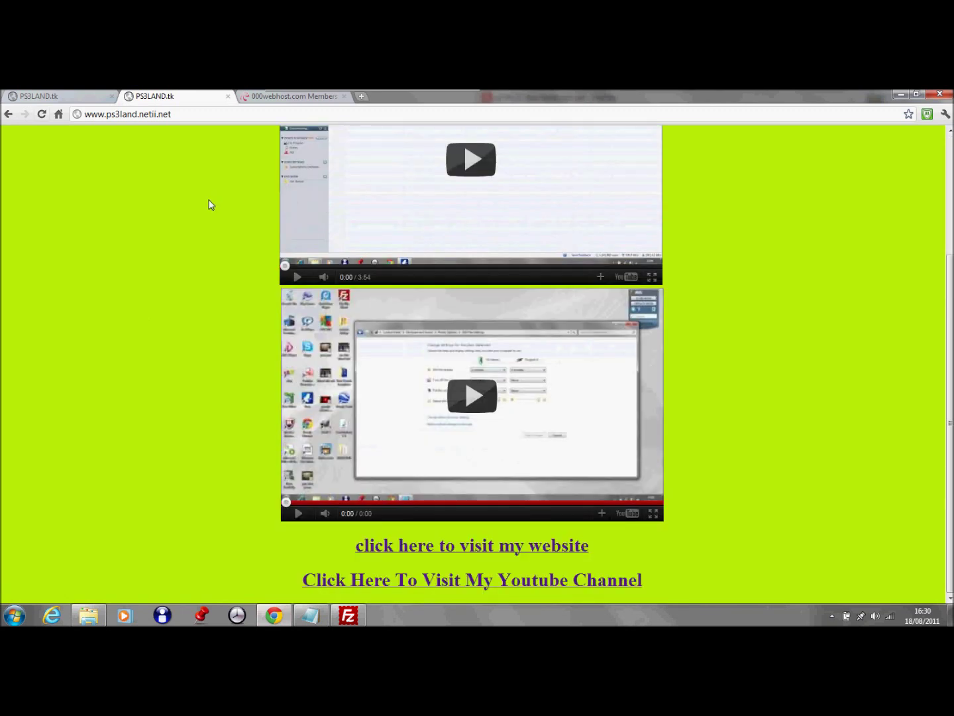
{"action": "scroll", "coordinate": [211, 201], "scroll_direction": "up", "scroll_amount": 3}
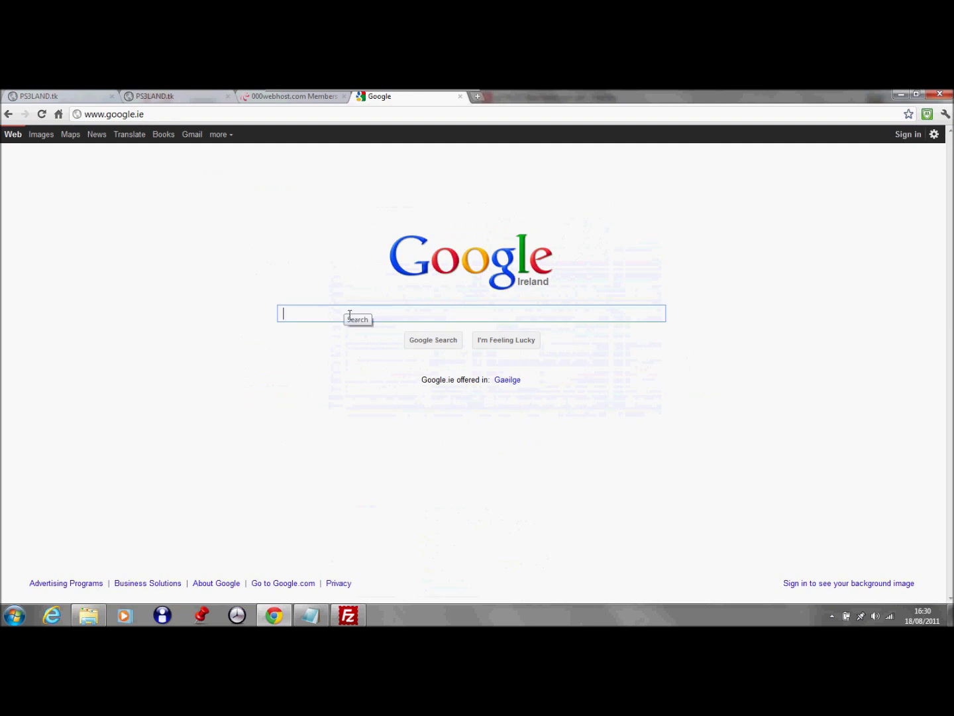
Search Google for dot.tk and open the 'Dot TK - Renaming The Internet' result
{"action": "type", "text": "dot"}
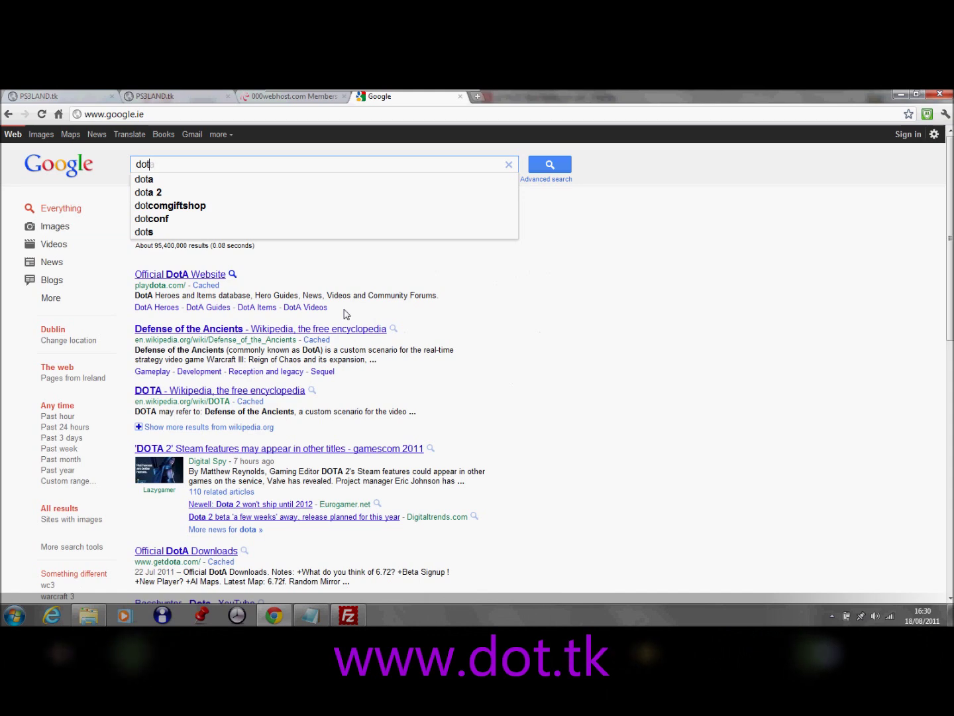
{"action": "type", "text": ".tk"}
{"action": "key", "text": "Return"}
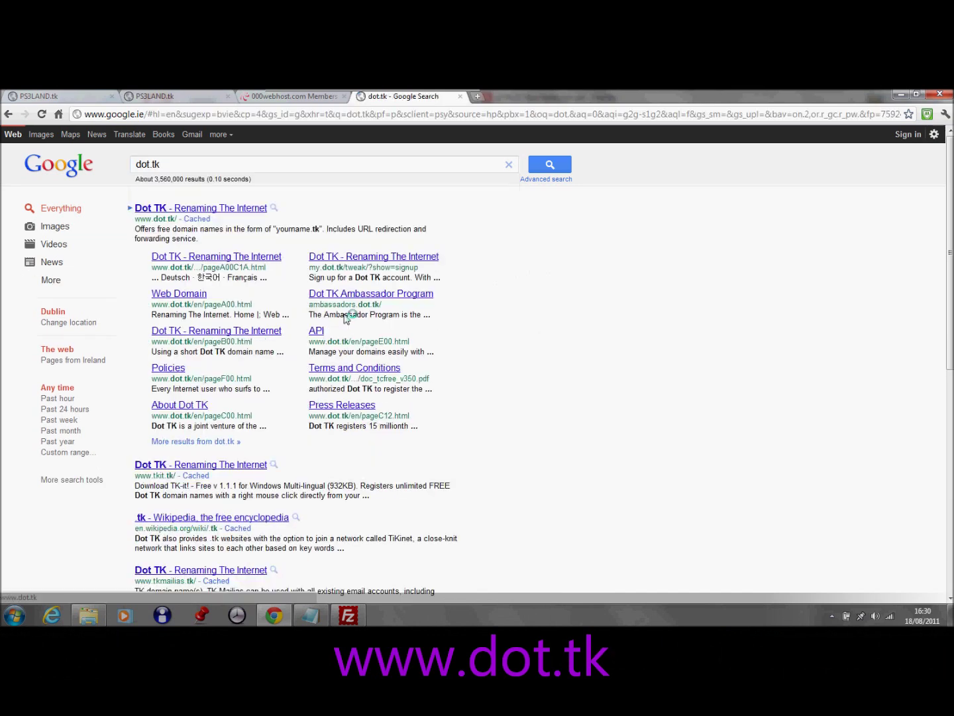
{"action": "left_click", "coordinate": [218, 207]}
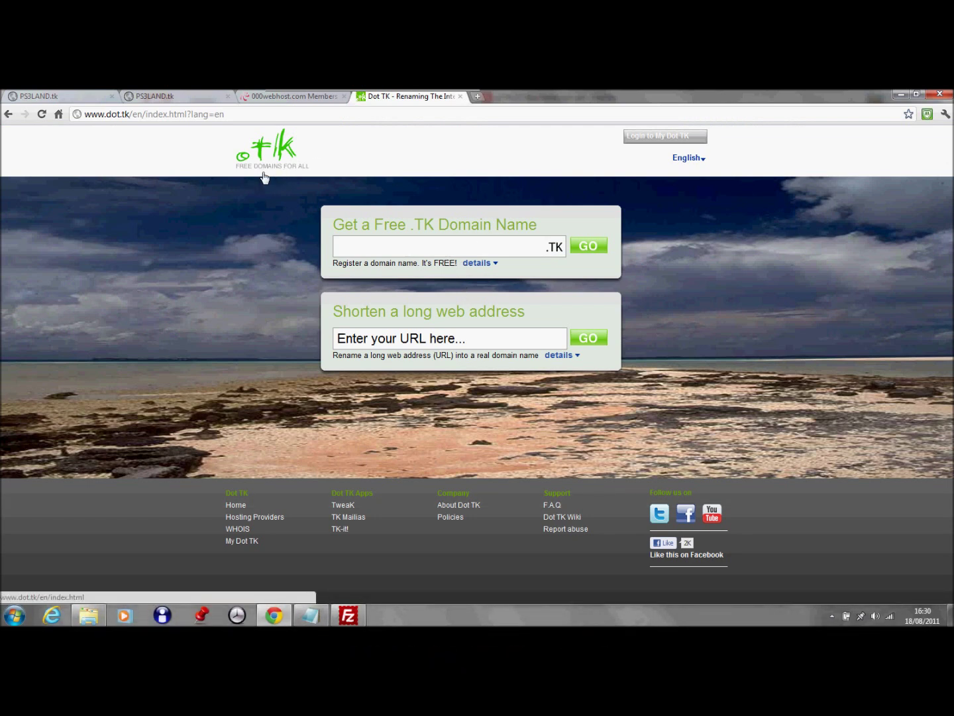
{"action": "left_click", "coordinate": [142, 96]}
{"action": "left_click", "coordinate": [66, 96]}
{"action": "left_click", "coordinate": [148, 95]}
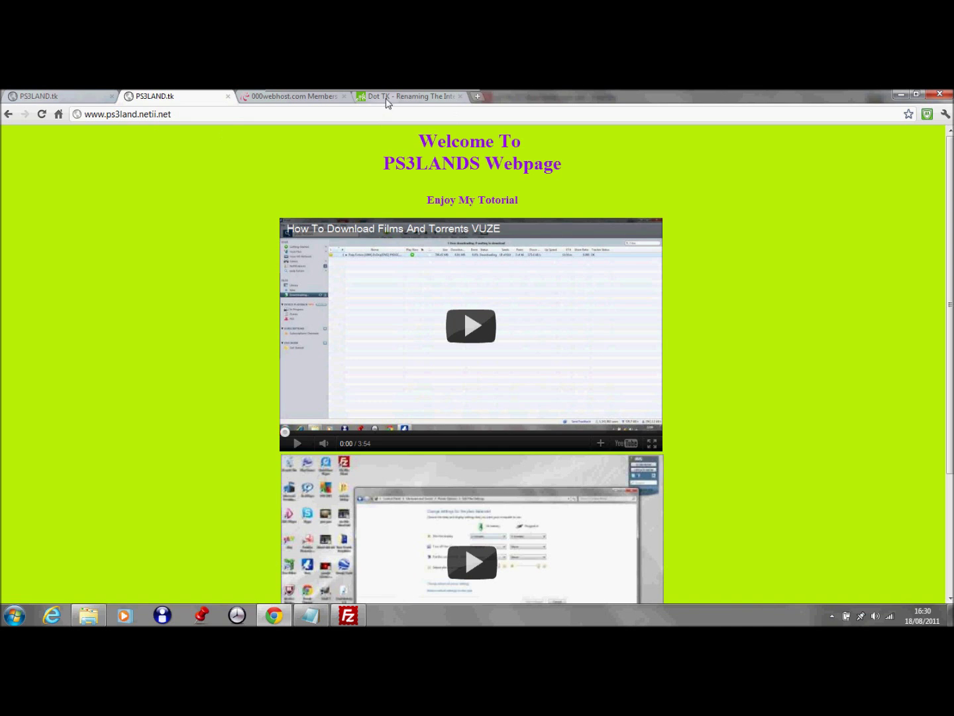
{"action": "mouse_move", "coordinate": [410, 93]}
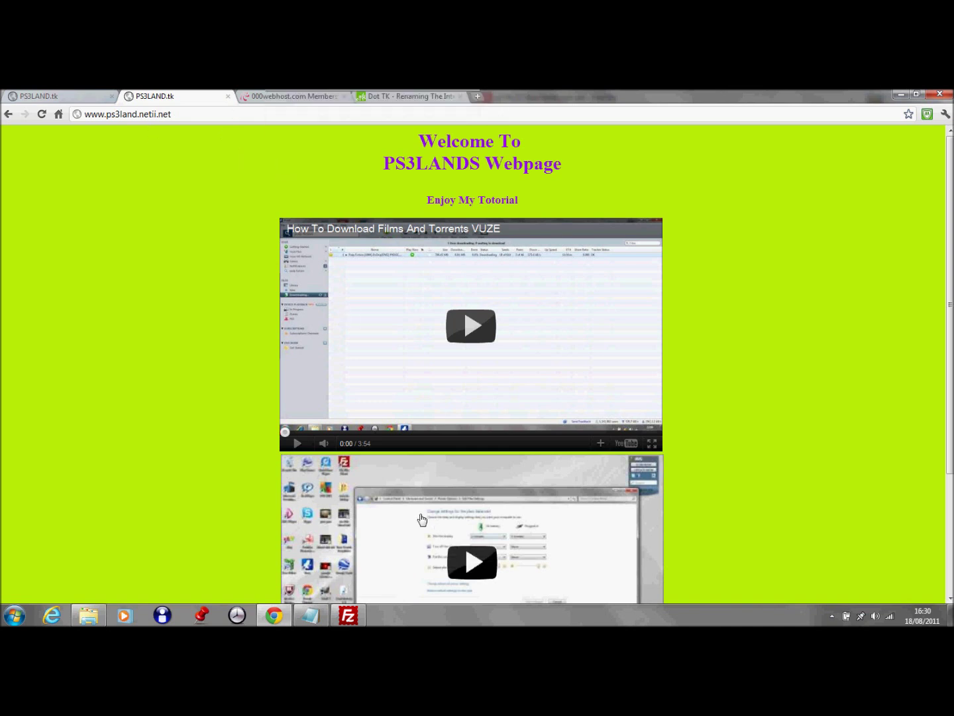
{"action": "key", "text": "ctrl+l"}
{"action": "key", "text": "super+c"}
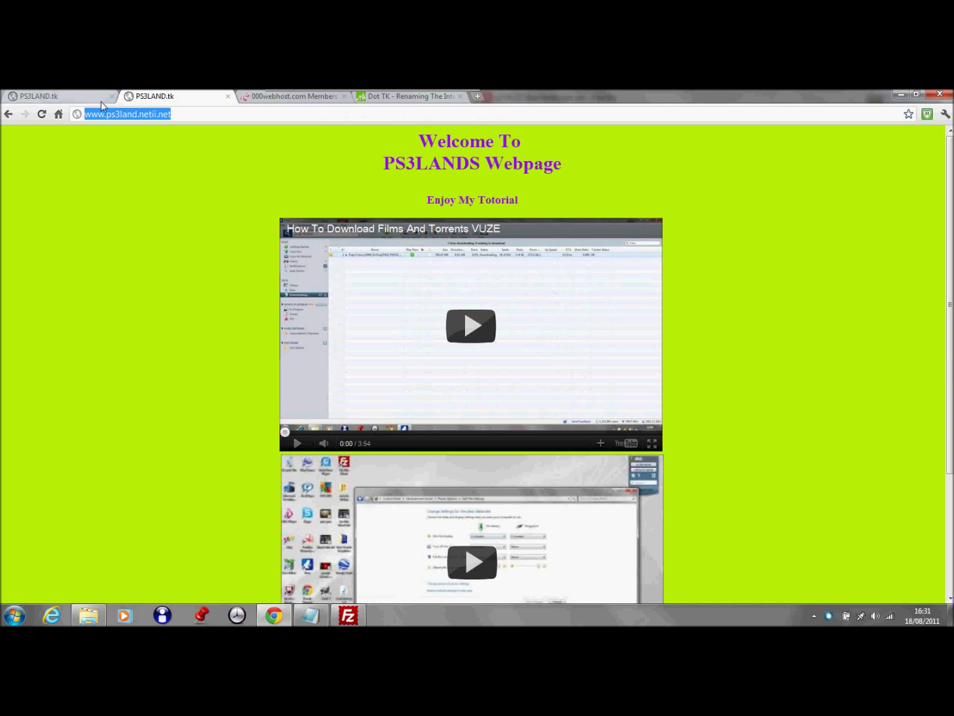
Paste the site address into Dot TK's 'Shorten a long web address' field and submit with GO
{"action": "left_click", "coordinate": [416, 98]}
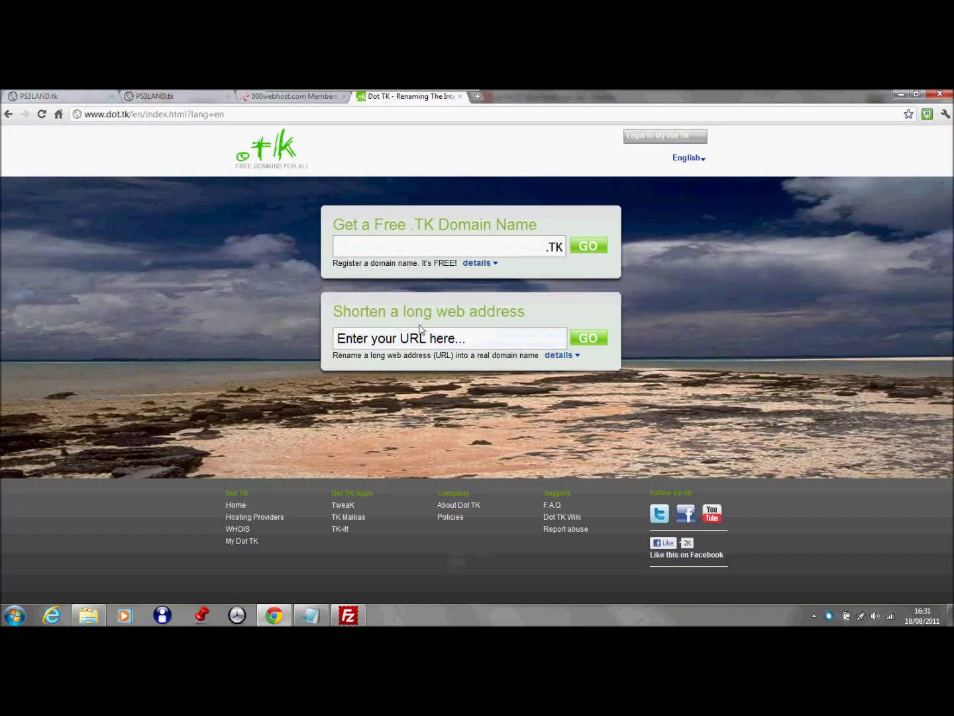
{"action": "left_click", "coordinate": [438, 338]}
{"action": "right_click", "coordinate": [436, 344]}
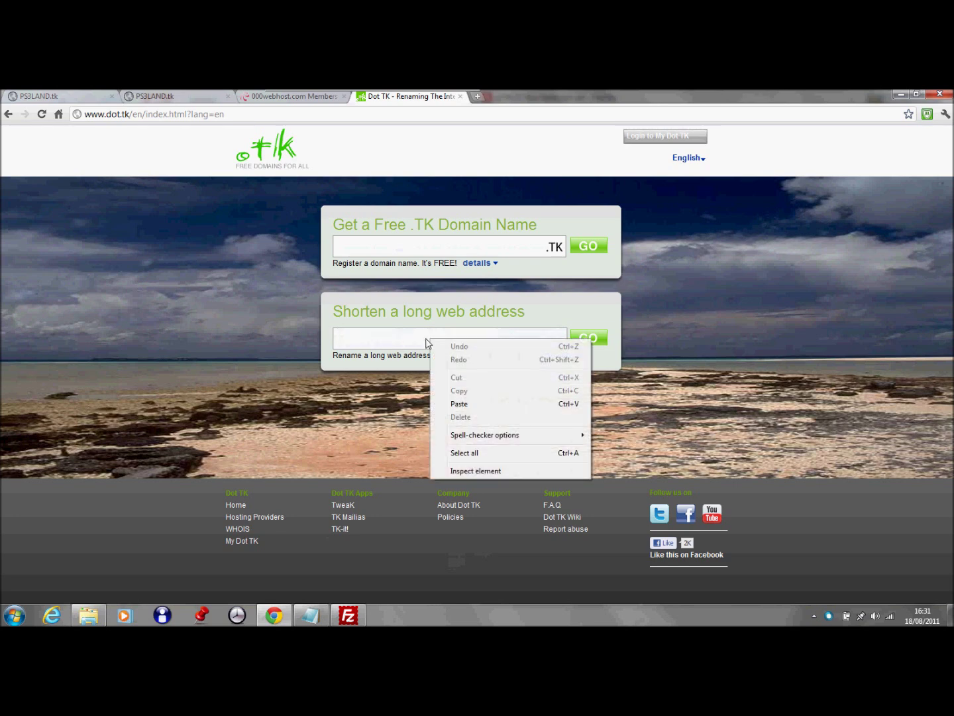
{"action": "left_click", "coordinate": [410, 343]}
{"action": "right_click", "coordinate": [407, 343]}
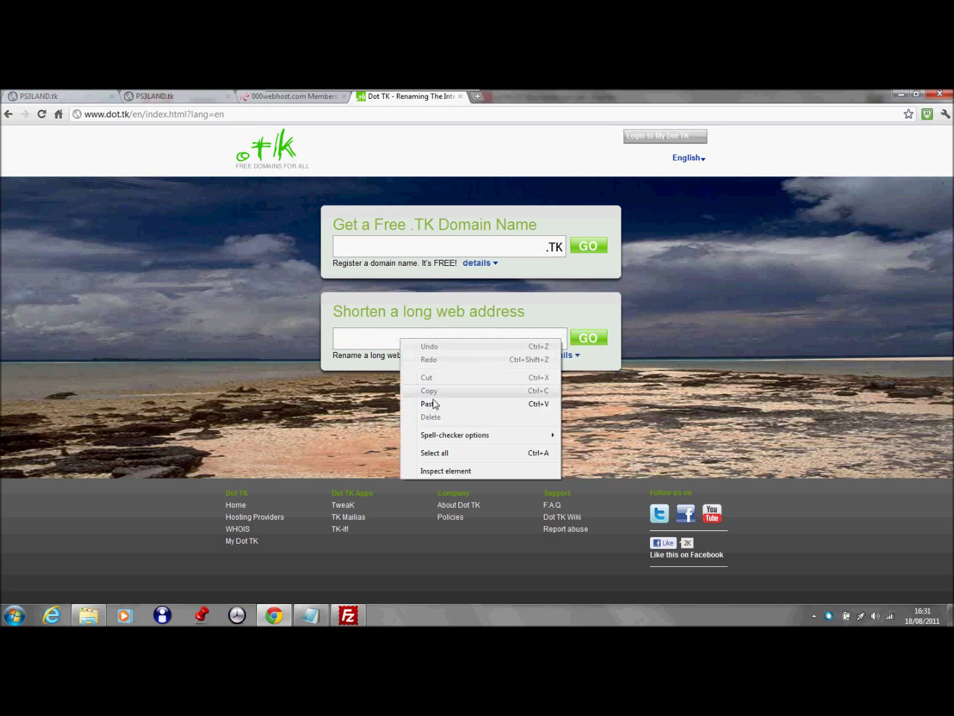
{"action": "left_click", "coordinate": [430, 405]}
{"action": "left_click", "coordinate": [595, 337]}
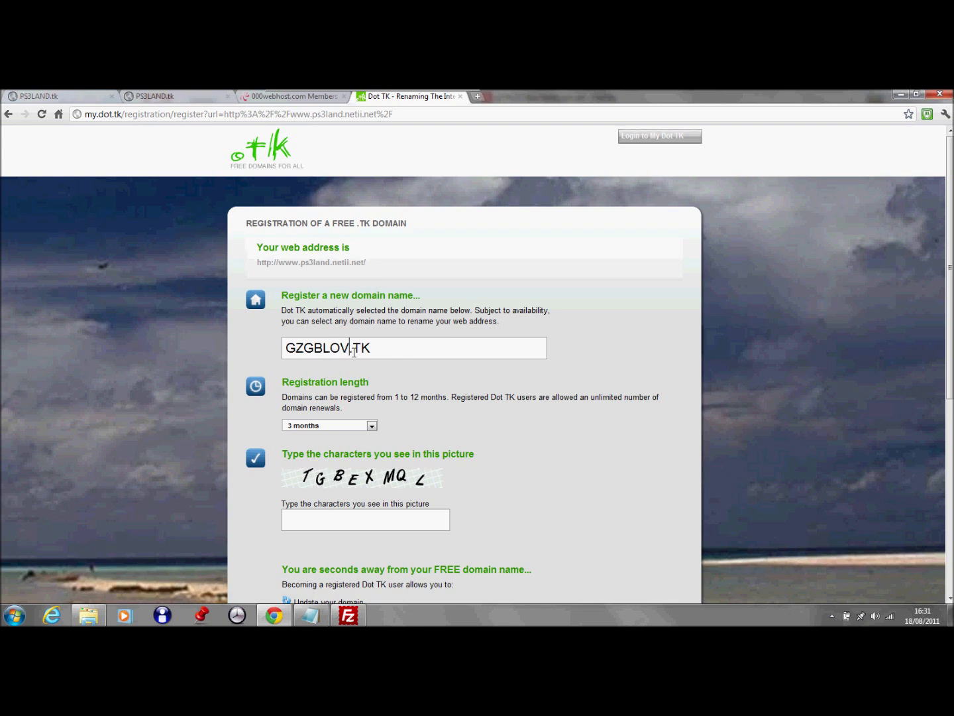
Replace the suggested GZGBLOV name with ps3land and set registration length to 12 months
{"action": "left_click_drag", "start_coordinate": [354, 352], "coordinate": [287, 349]}
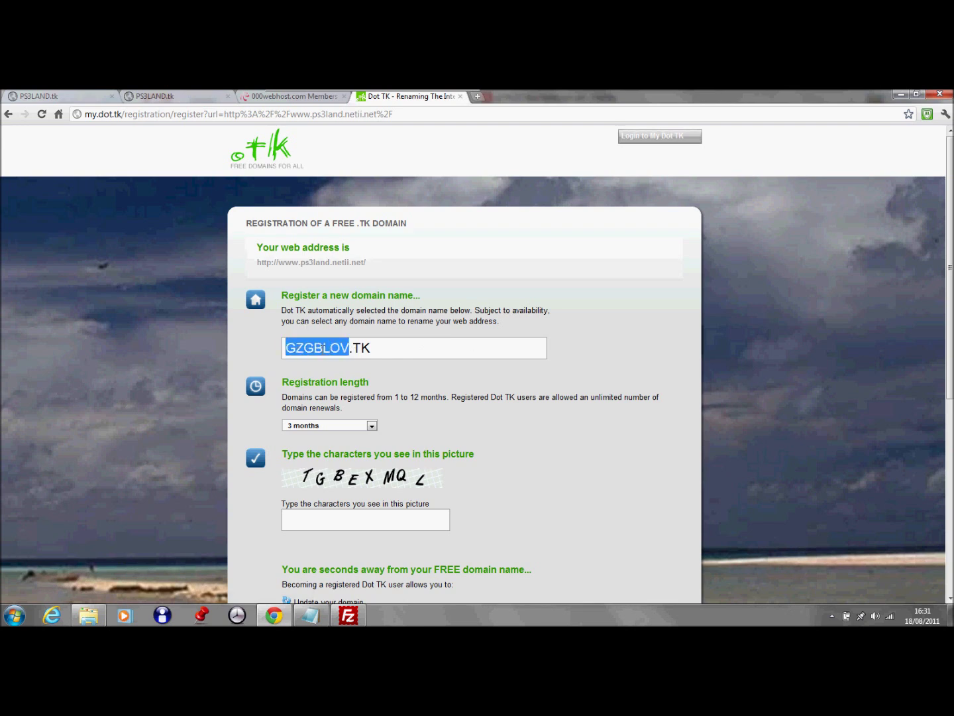
{"action": "type", "text": "ps3land"}
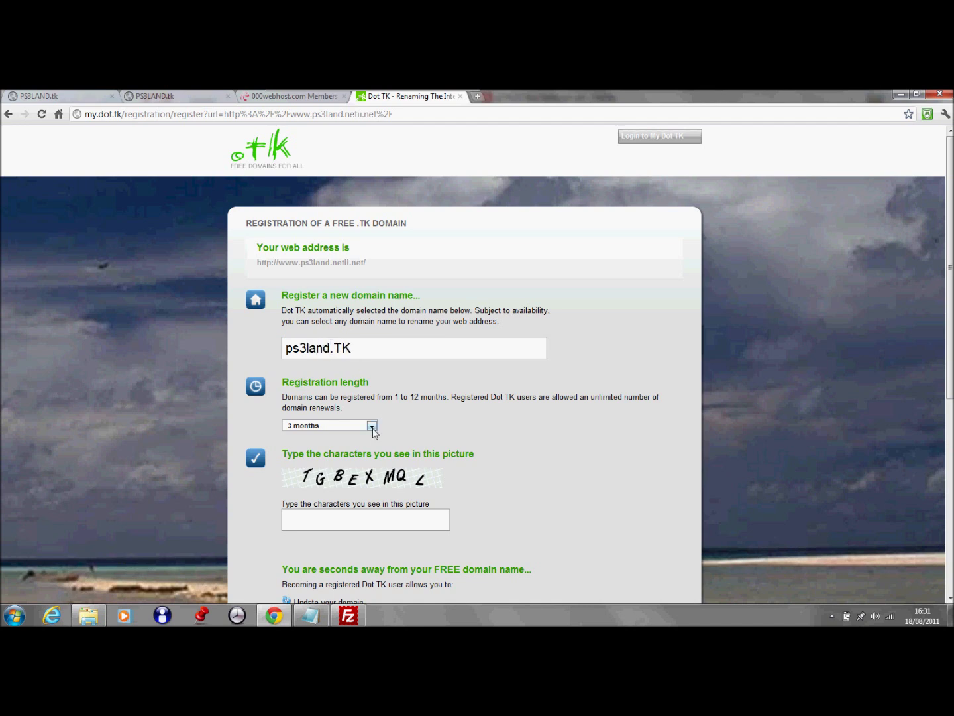
{"action": "left_click", "coordinate": [372, 428]}
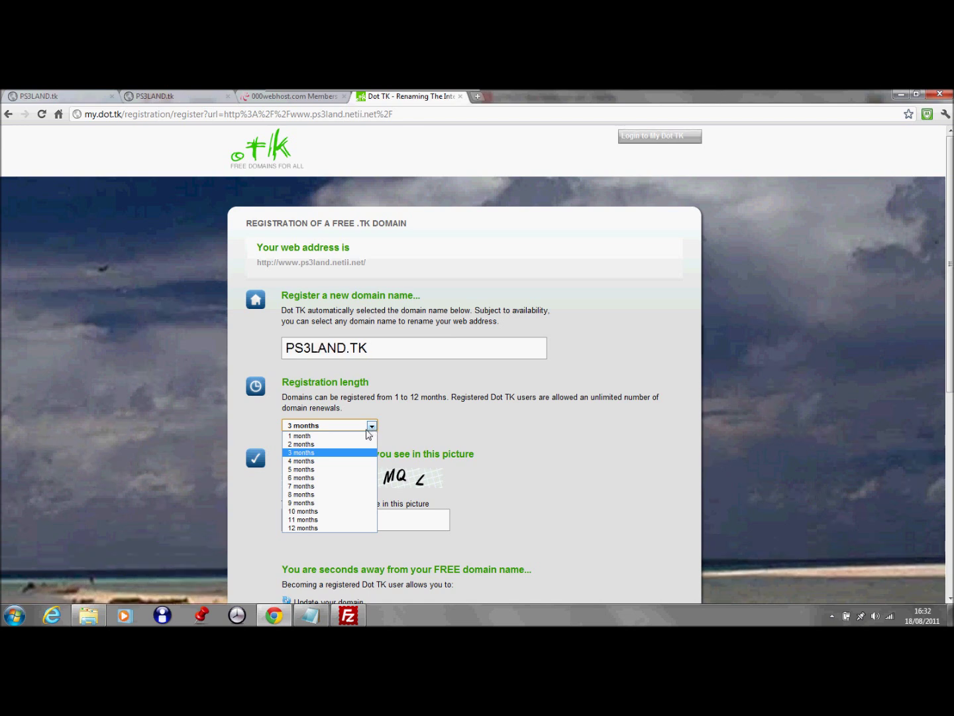
{"action": "left_click", "coordinate": [335, 528]}
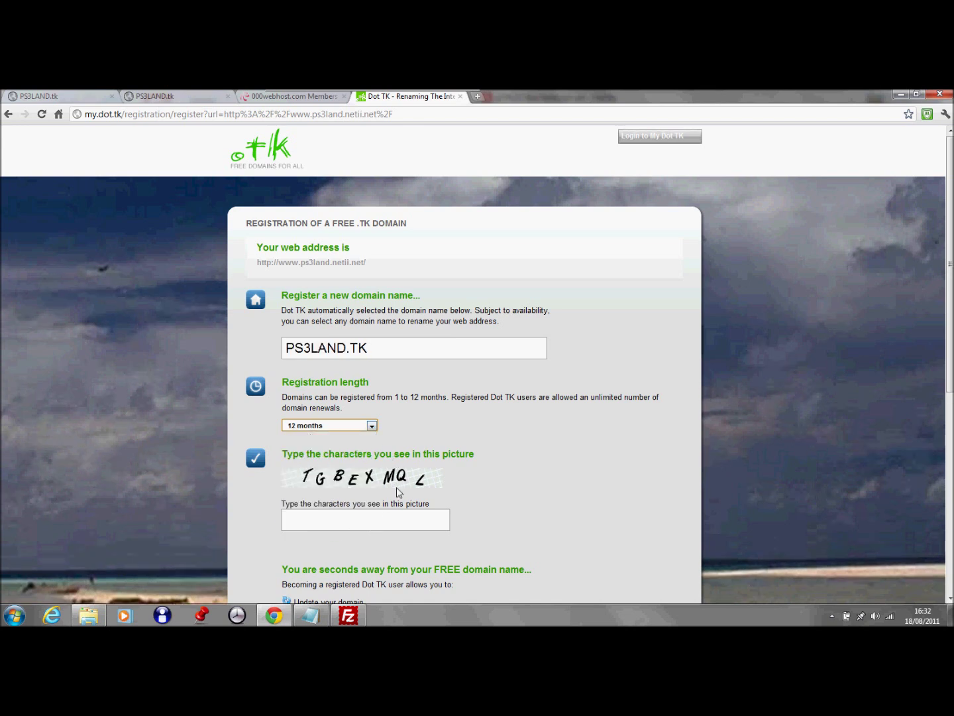
Enter the captcha verification characters and submit the form with Sign Up
{"action": "left_click", "coordinate": [364, 523]}
{"action": "type", "text": "TGB"}
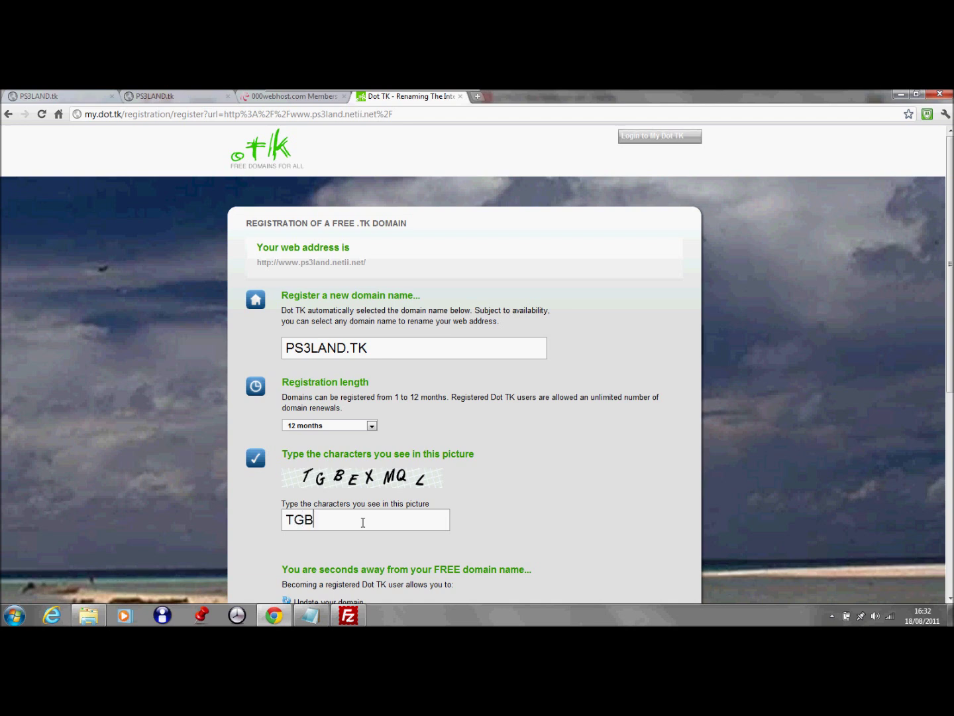
{"action": "type", "text": "EXMQL"}
{"action": "scroll", "coordinate": [361, 509], "scroll_direction": "down", "scroll_amount": 4}
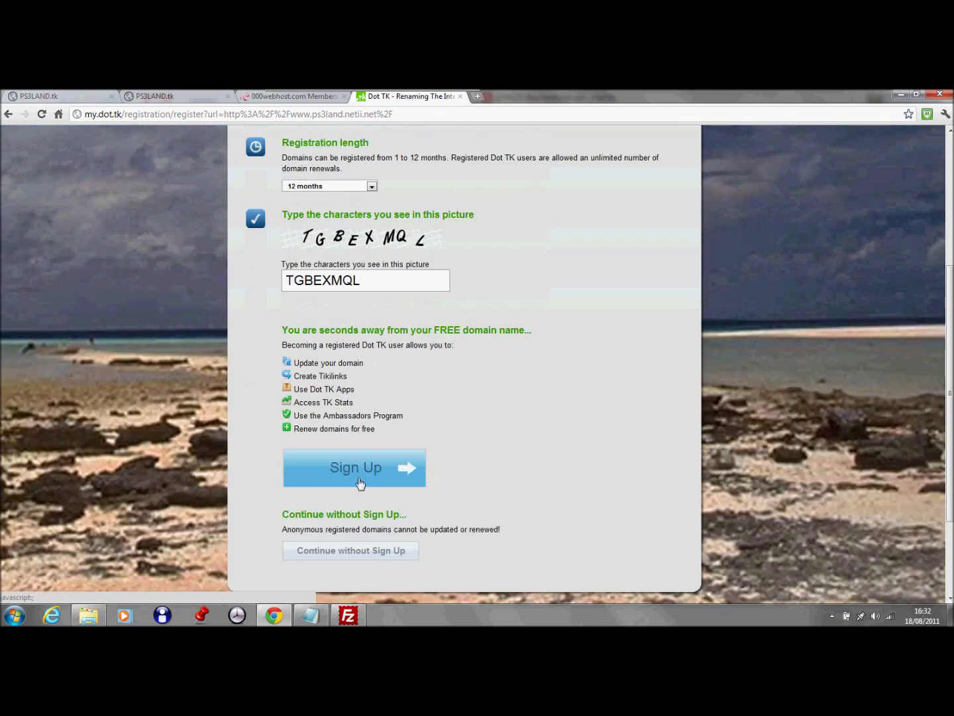
{"action": "scroll", "coordinate": [359, 484], "scroll_direction": "up", "scroll_amount": 1}
{"action": "scroll", "coordinate": [355, 487], "scroll_direction": "down", "scroll_amount": 1}
{"action": "scroll", "coordinate": [355, 474], "scroll_direction": "up", "scroll_amount": 2}
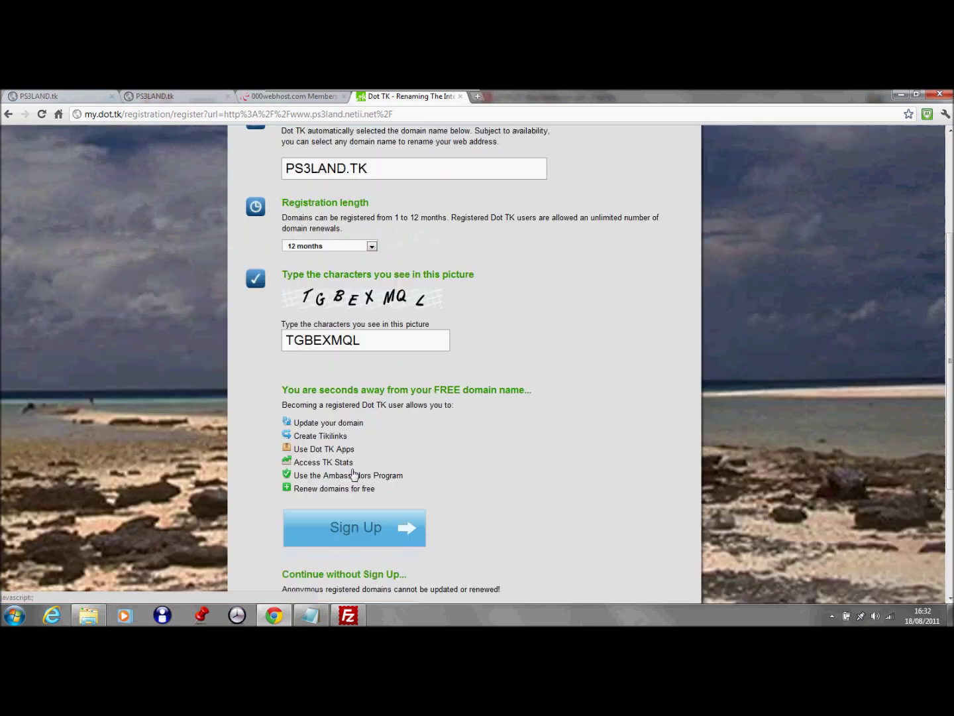
{"action": "scroll", "coordinate": [353, 474], "scroll_direction": "down", "scroll_amount": 1}
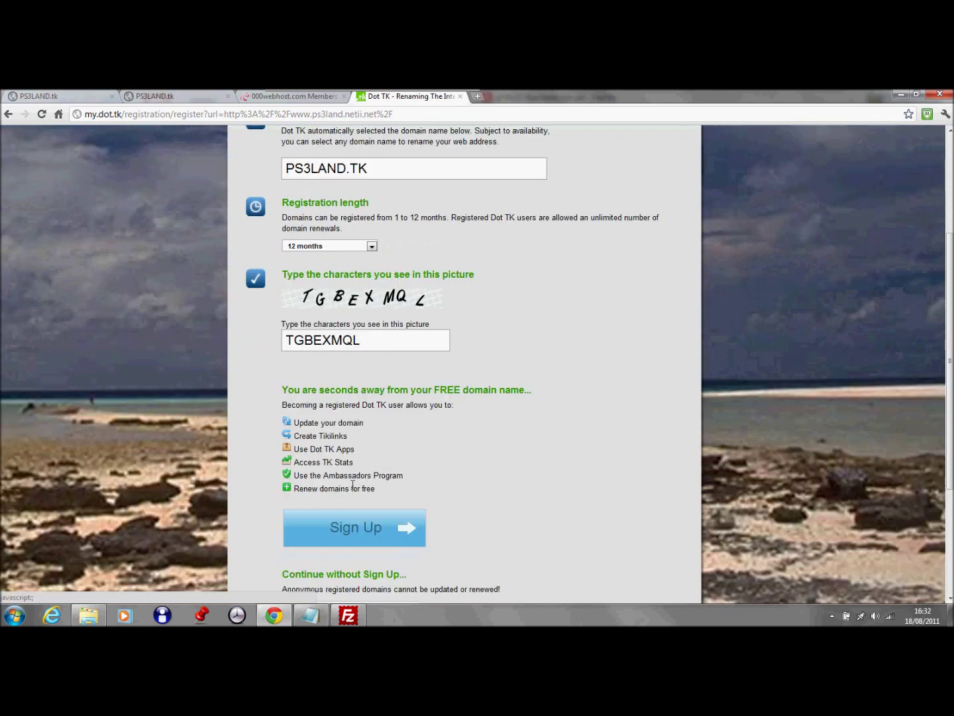
{"action": "left_click", "coordinate": [358, 527]}
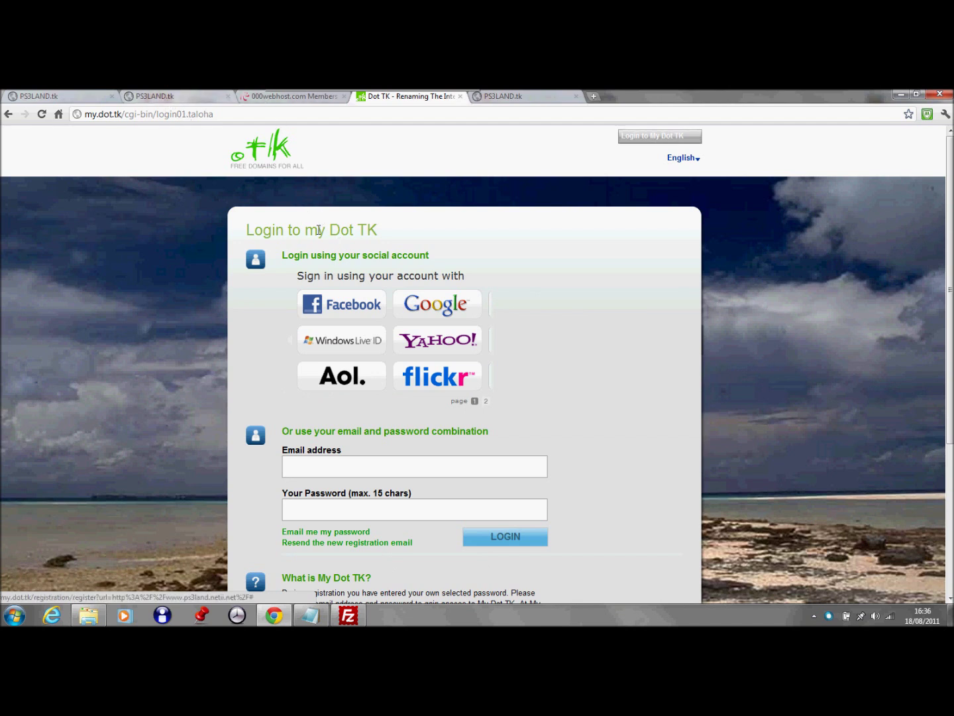
{"action": "left_click", "coordinate": [194, 98]}
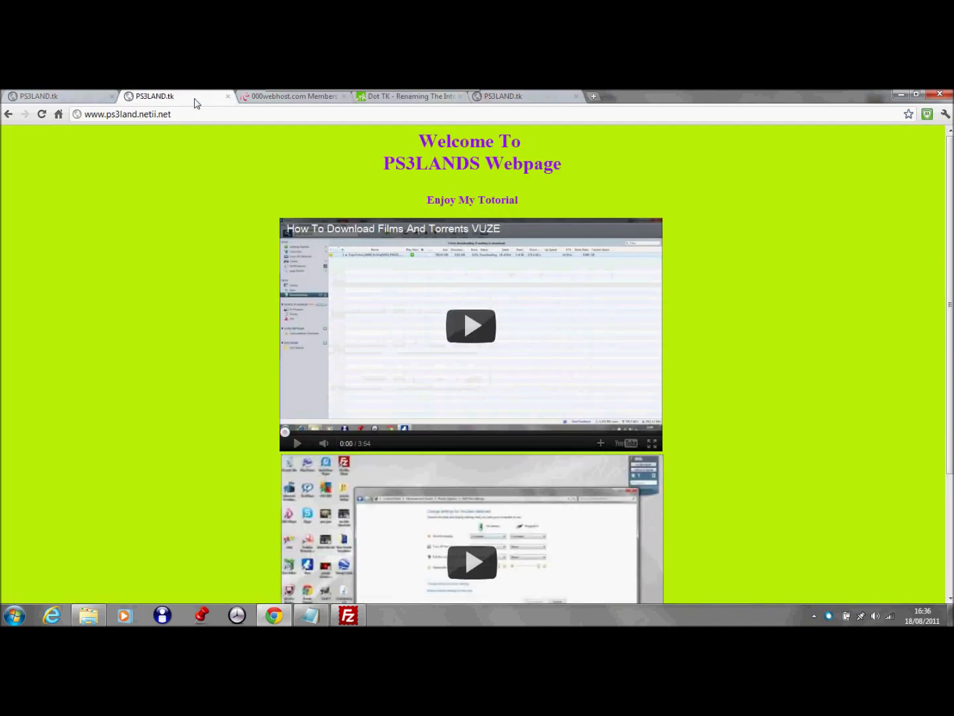
{"action": "left_click", "coordinate": [58, 114]}
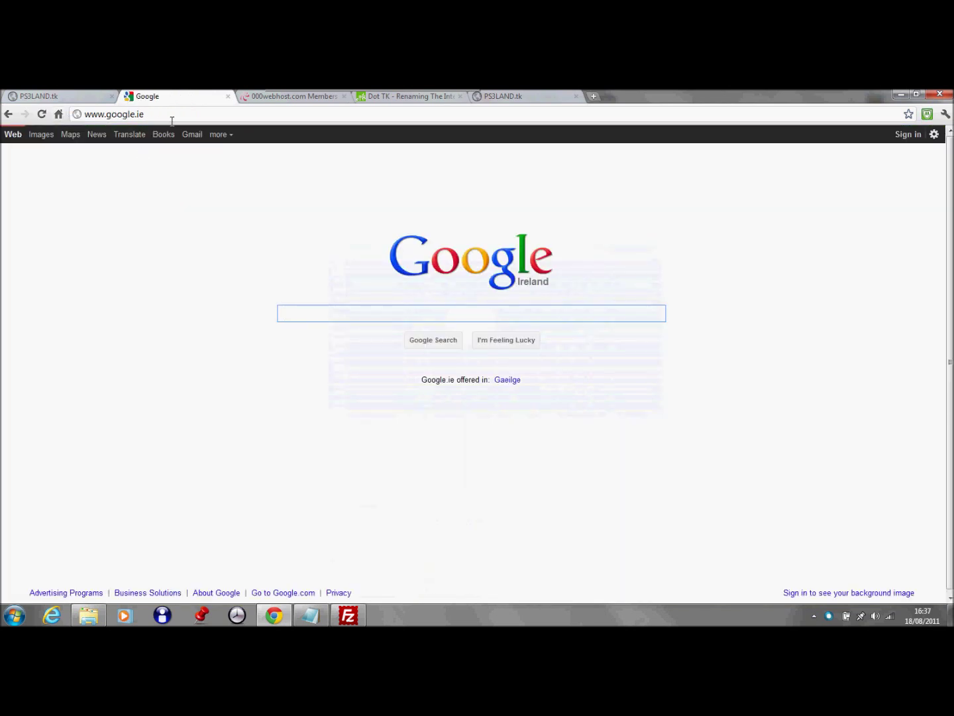
{"action": "left_click_drag", "start_coordinate": [155, 116], "coordinate": [106, 116]}
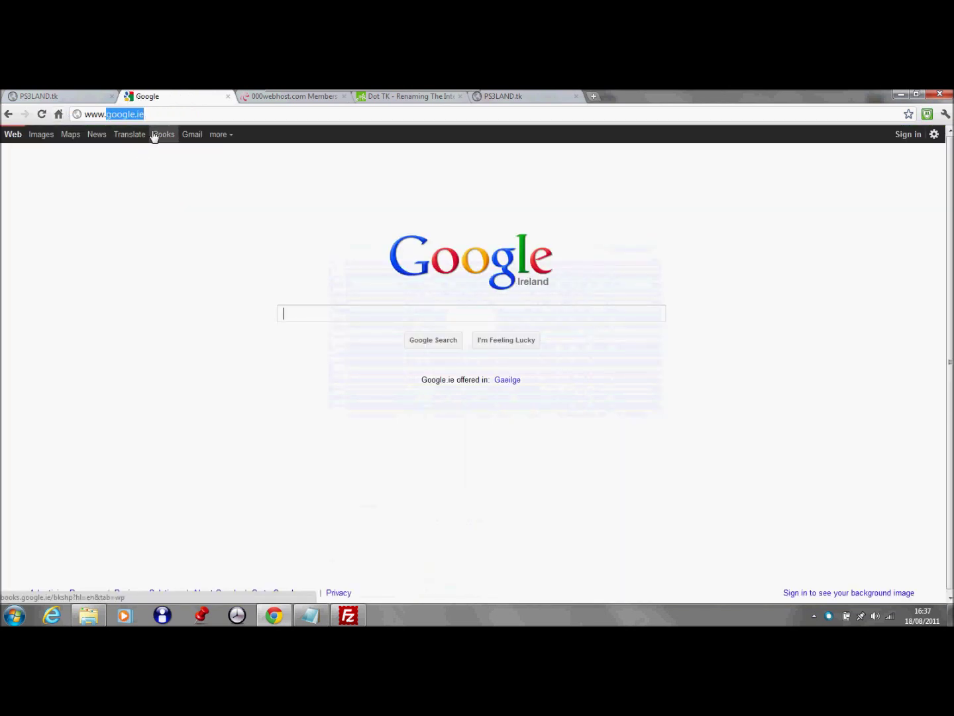
{"action": "type", "text": "ps3land"}
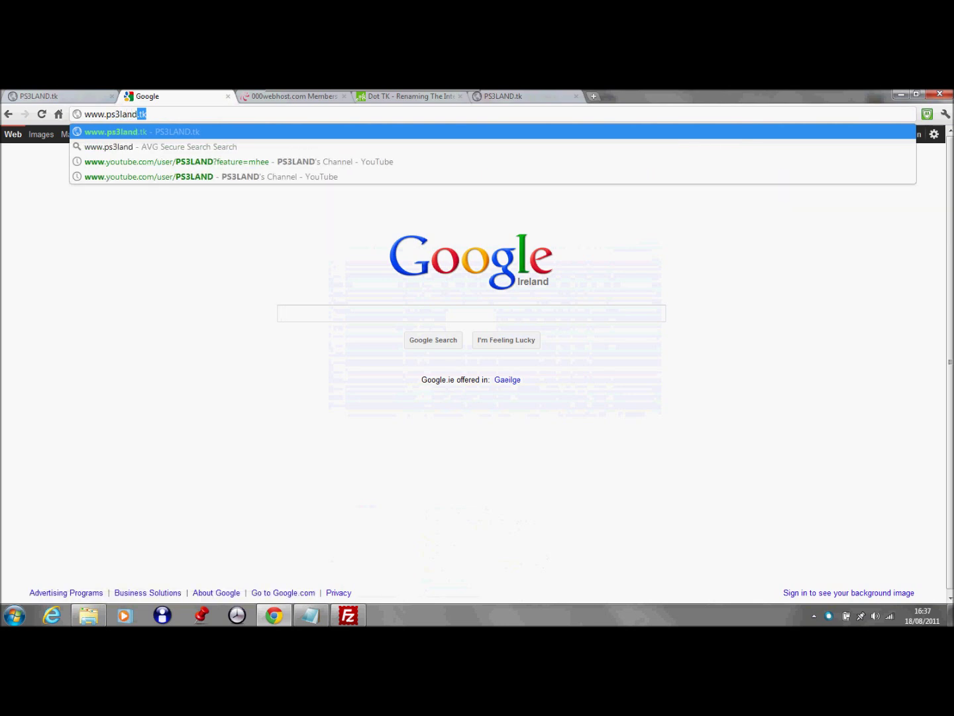
{"action": "type", "text": ".tk"}
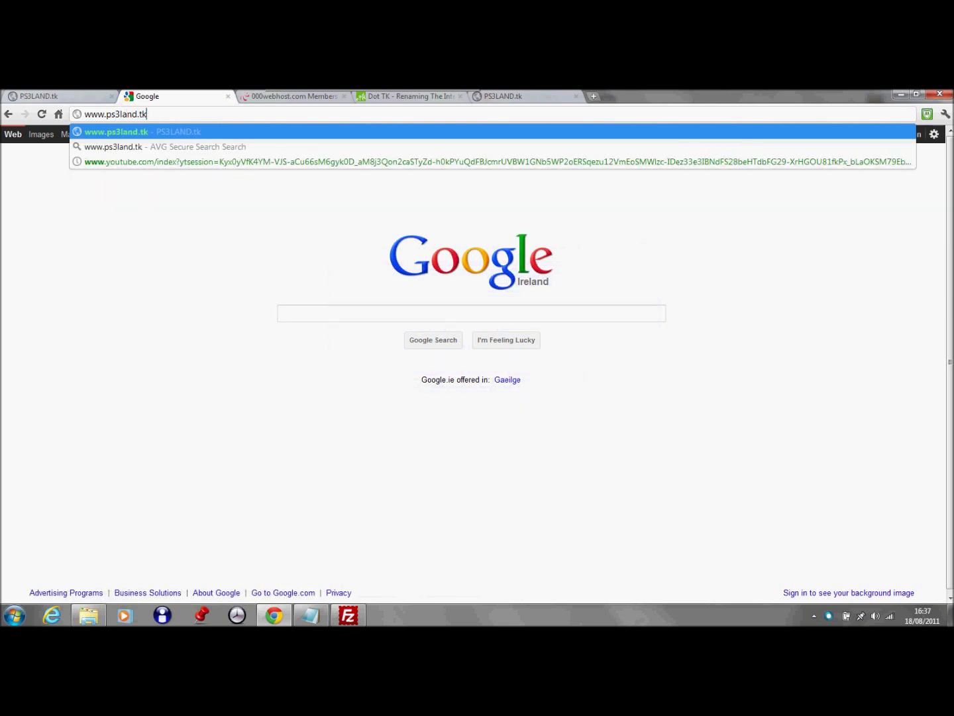
{"action": "key", "text": "Return"}
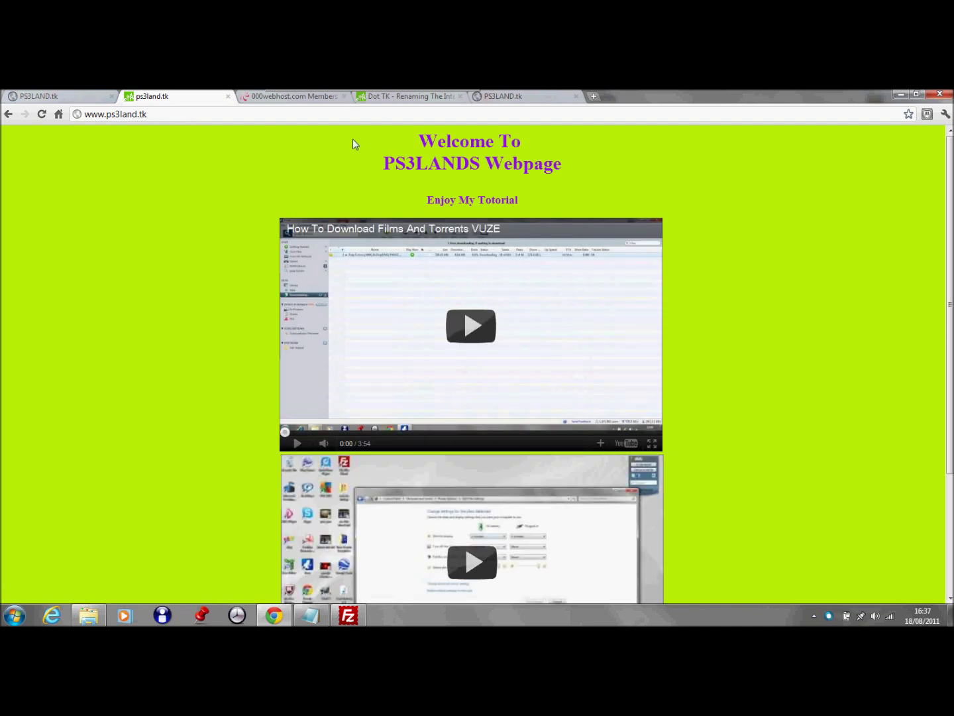
{"action": "scroll", "coordinate": [242, 265], "scroll_direction": "down", "scroll_amount": 3}
{"action": "scroll", "coordinate": [241, 265], "scroll_direction": "up", "scroll_amount": 3}
Look over the 000webhost and Dot TK tabs, then return to the ps3land.tk page
{"action": "left_click", "coordinate": [261, 100]}
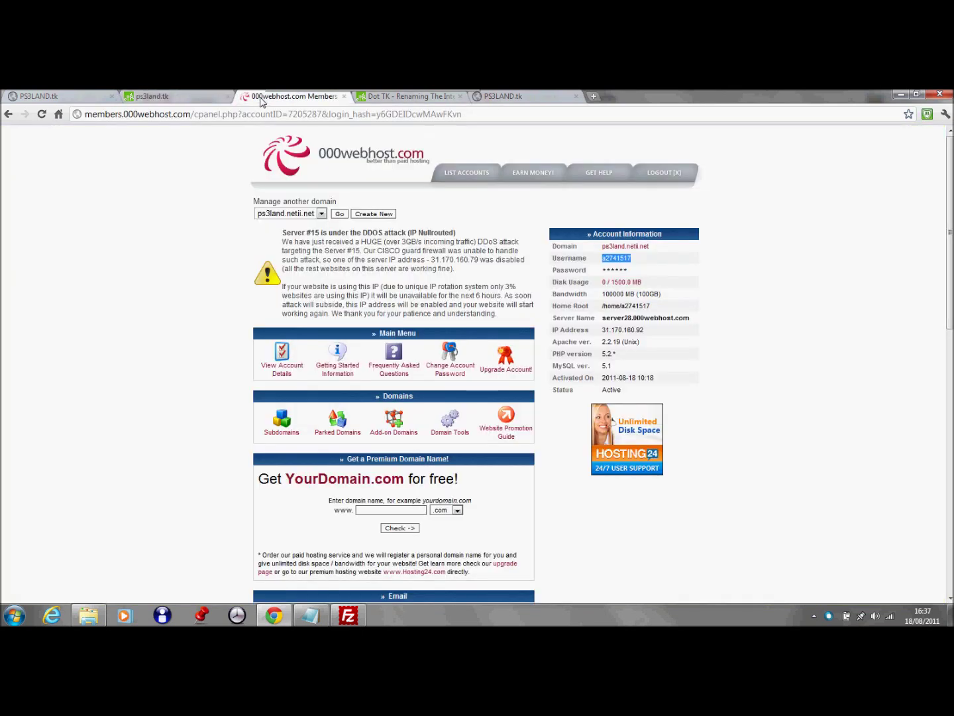
{"action": "left_click", "coordinate": [386, 100]}
{"action": "left_click", "coordinate": [196, 103]}
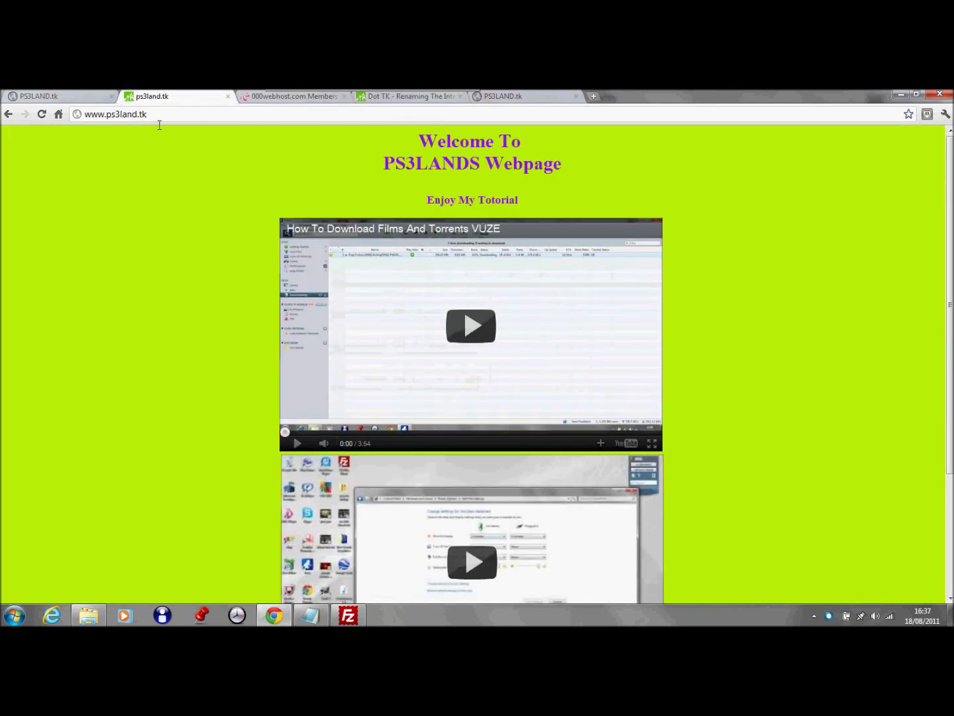
{"action": "left_click_drag", "start_coordinate": [152, 122], "coordinate": [83, 118]}
{"action": "left_click", "coordinate": [158, 119]}
{"action": "left_click", "coordinate": [376, 99]}
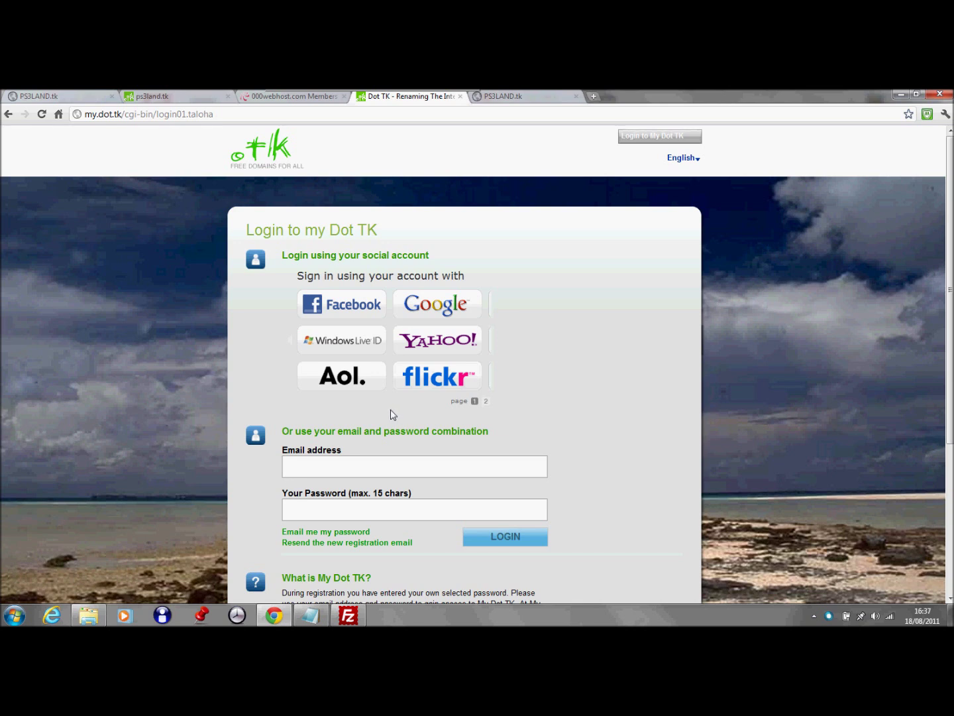
{"action": "left_click", "coordinate": [141, 98]}
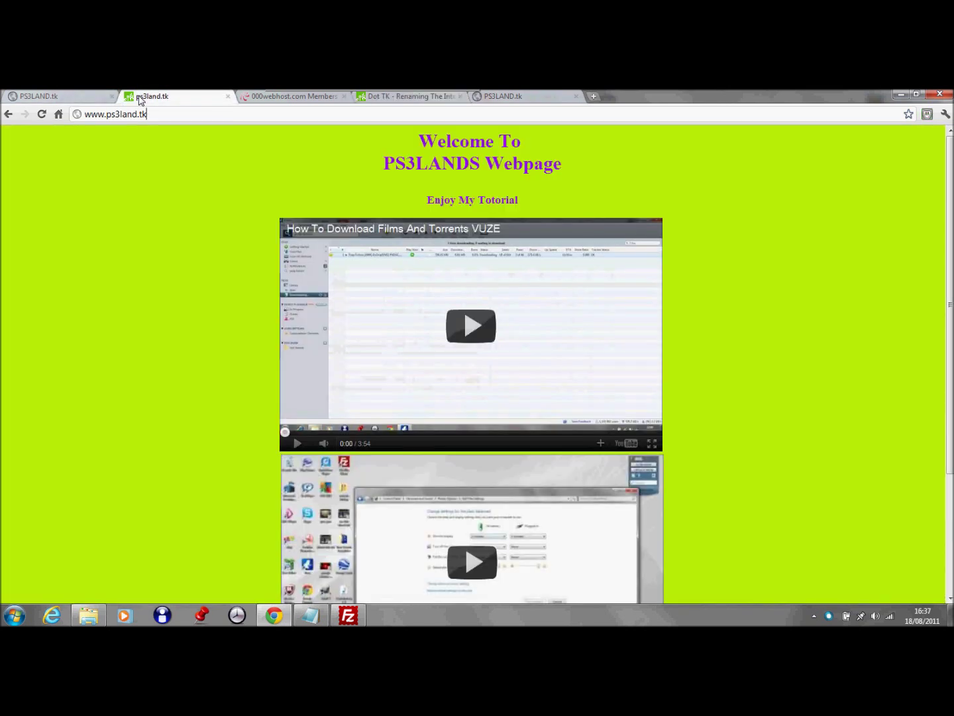
{"action": "double_click", "coordinate": [142, 123]}
{"action": "type", "text": "ne"}
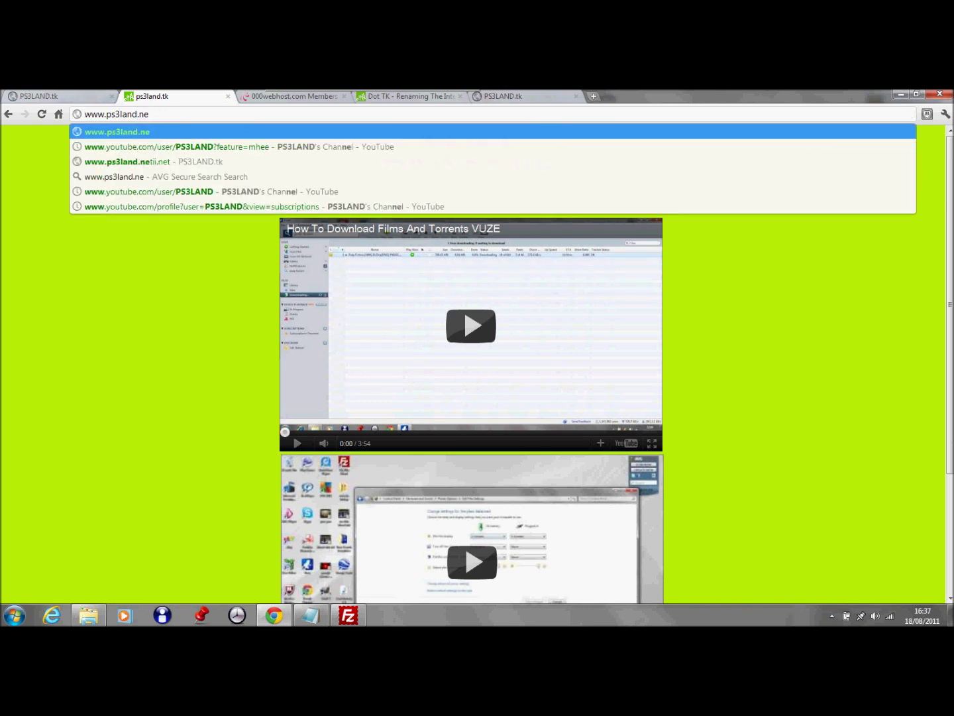
{"action": "left_click", "coordinate": [179, 164]}
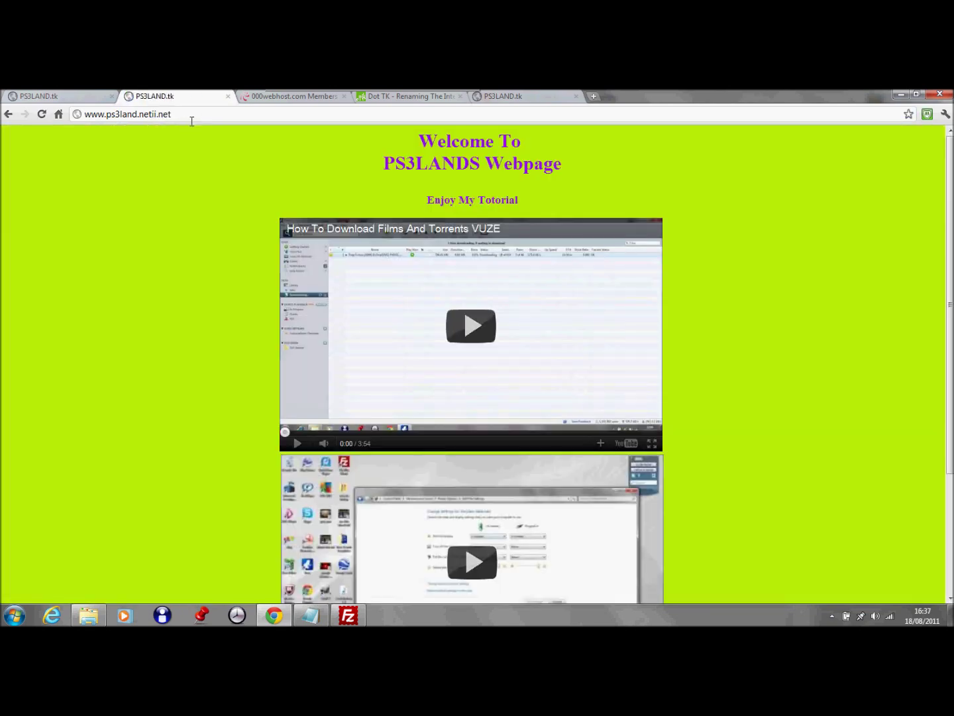
{"action": "scroll", "coordinate": [175, 177], "scroll_direction": "down", "scroll_amount": 3}
{"action": "scroll", "coordinate": [177, 149], "scroll_direction": "up", "scroll_amount": 3}
{"action": "left_click_drag", "start_coordinate": [175, 120], "coordinate": [144, 121]}
{"action": "type", "text": "tk"}
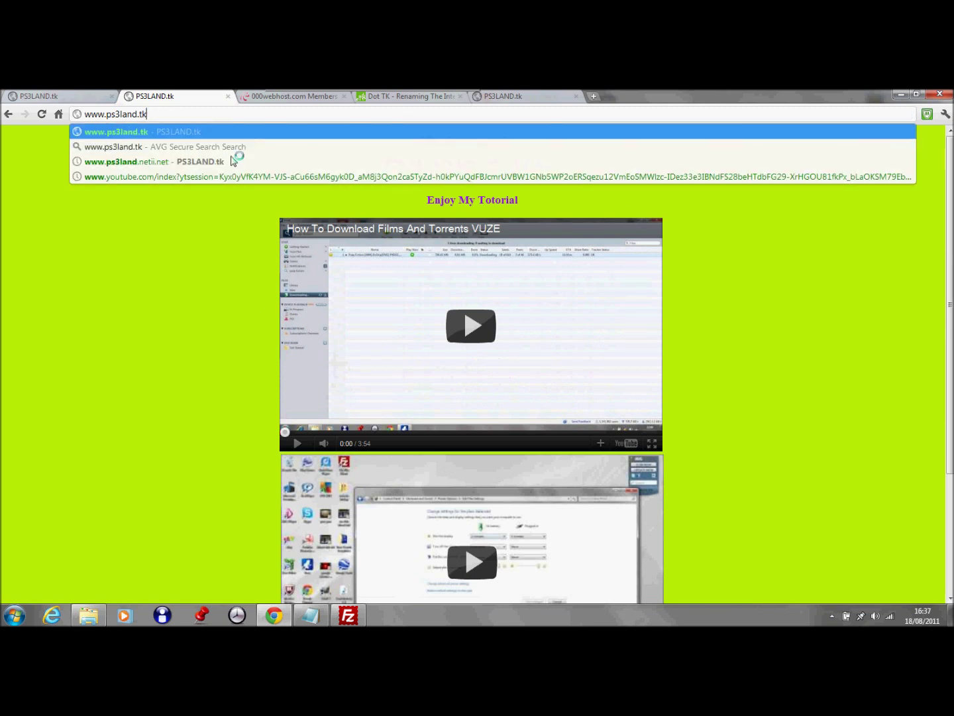
{"action": "key", "text": "Return"}
Test the YouTube channel link below the videos and return to the PS3LANDS page
{"action": "scroll", "coordinate": [258, 238], "scroll_direction": "down", "scroll_amount": 3}
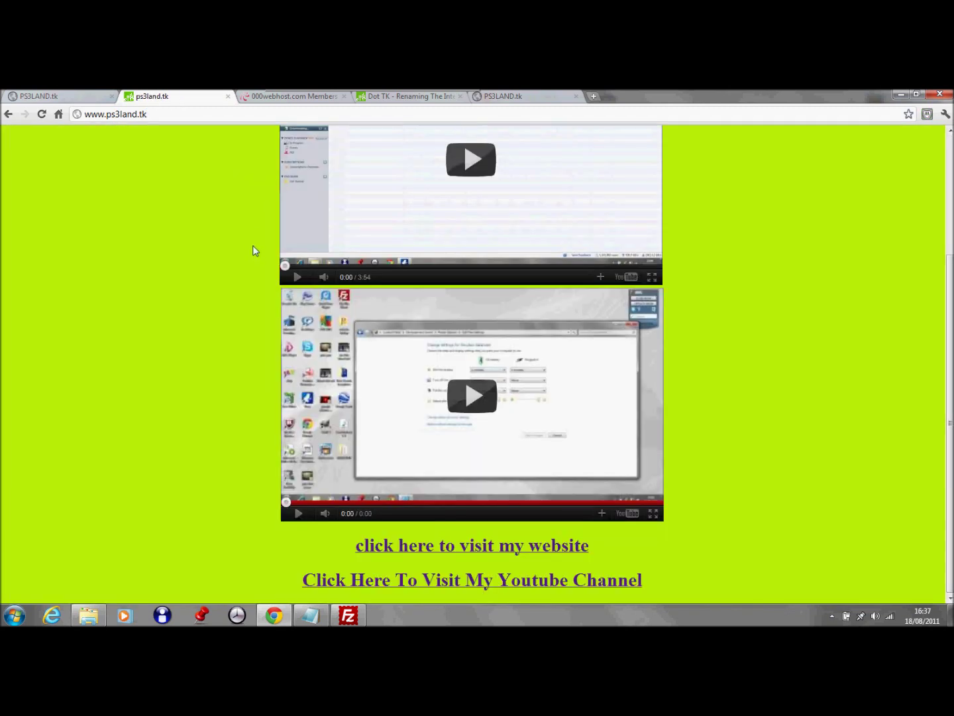
{"action": "scroll", "coordinate": [709, 544], "scroll_direction": "up", "scroll_amount": 3}
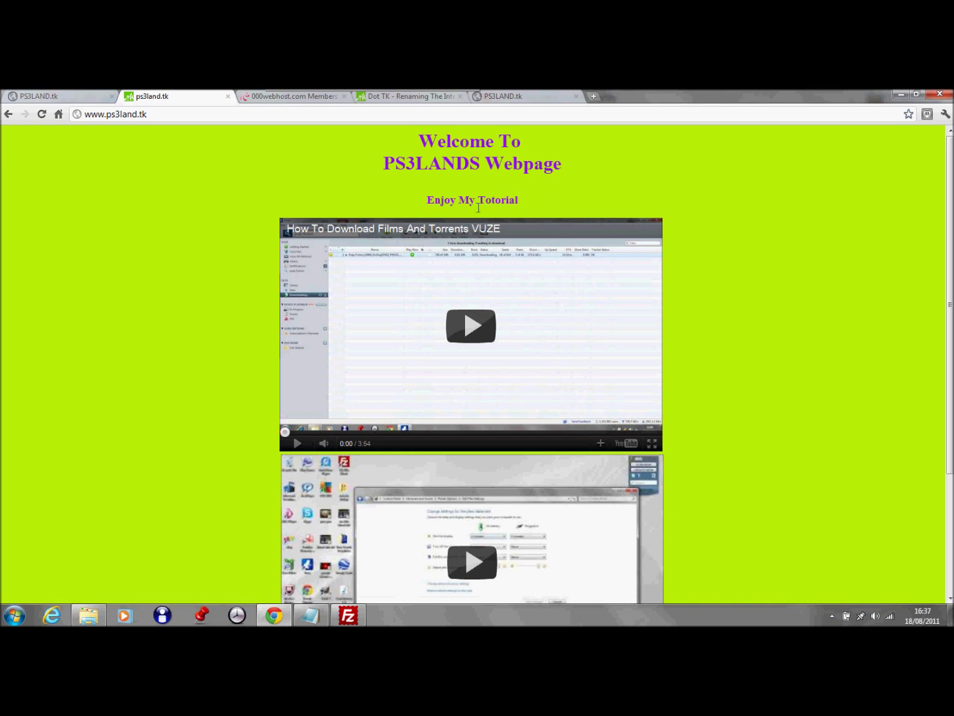
{"action": "scroll", "coordinate": [768, 280], "scroll_direction": "down", "scroll_amount": 3}
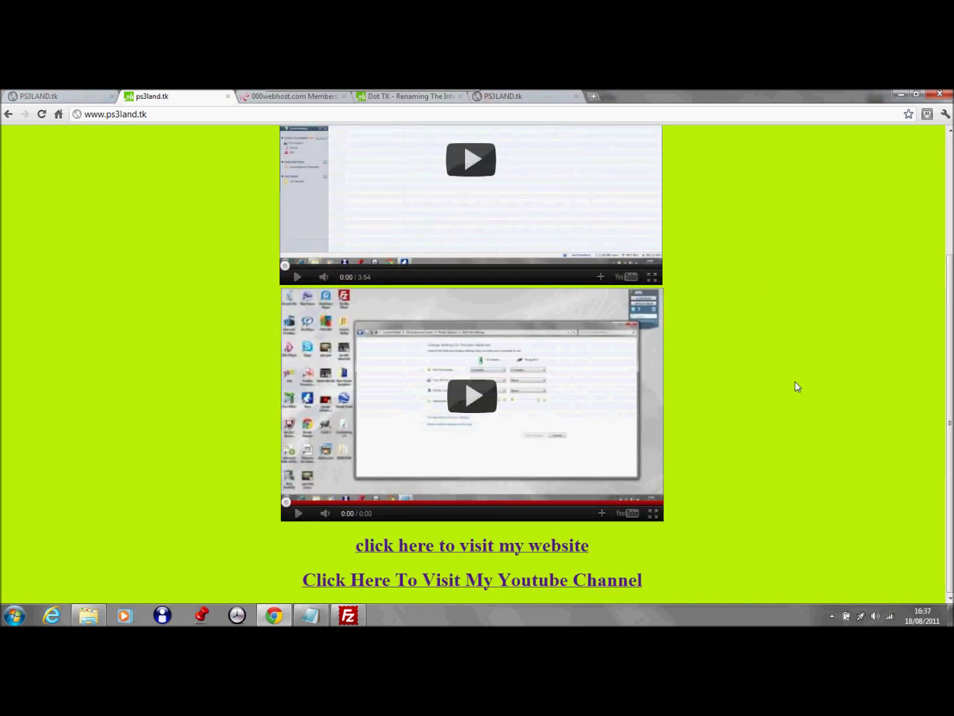
{"action": "left_click", "coordinate": [522, 580]}
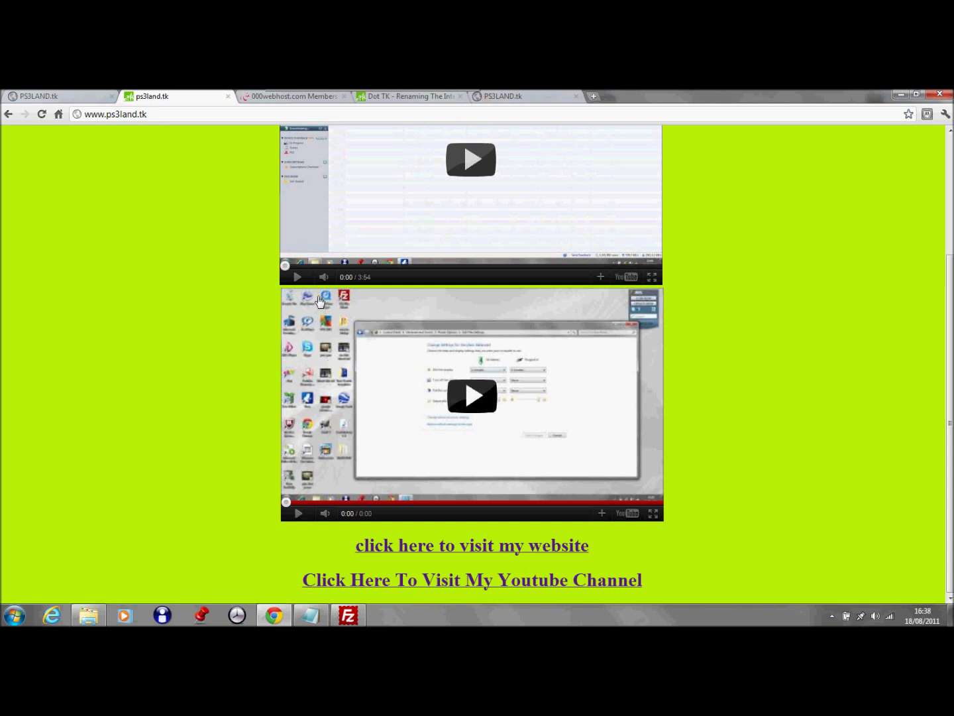
{"action": "left_click", "coordinate": [433, 545]}
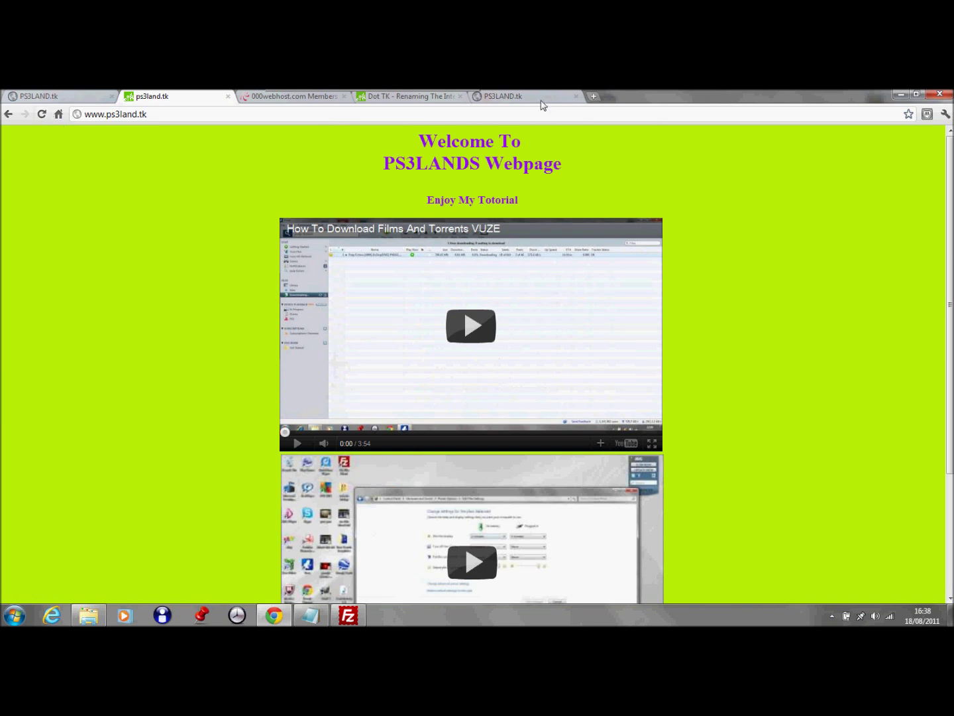
Go back to the 000webhost.com members control panel tab
{"action": "left_click", "coordinate": [513, 96]}
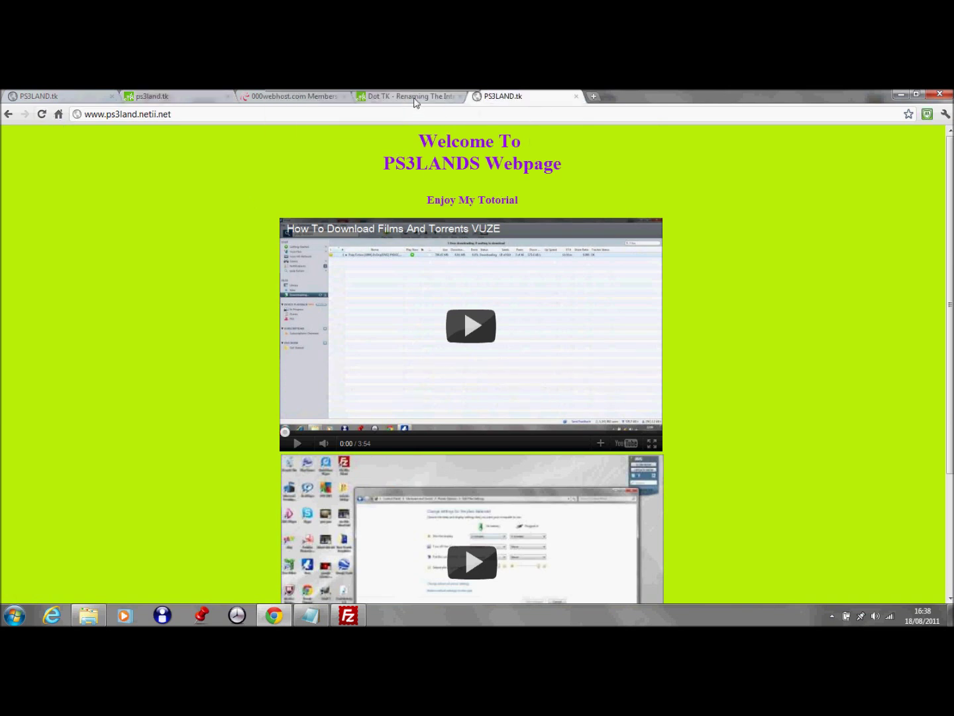
{"action": "left_click", "coordinate": [415, 98]}
{"action": "left_click", "coordinate": [300, 97]}
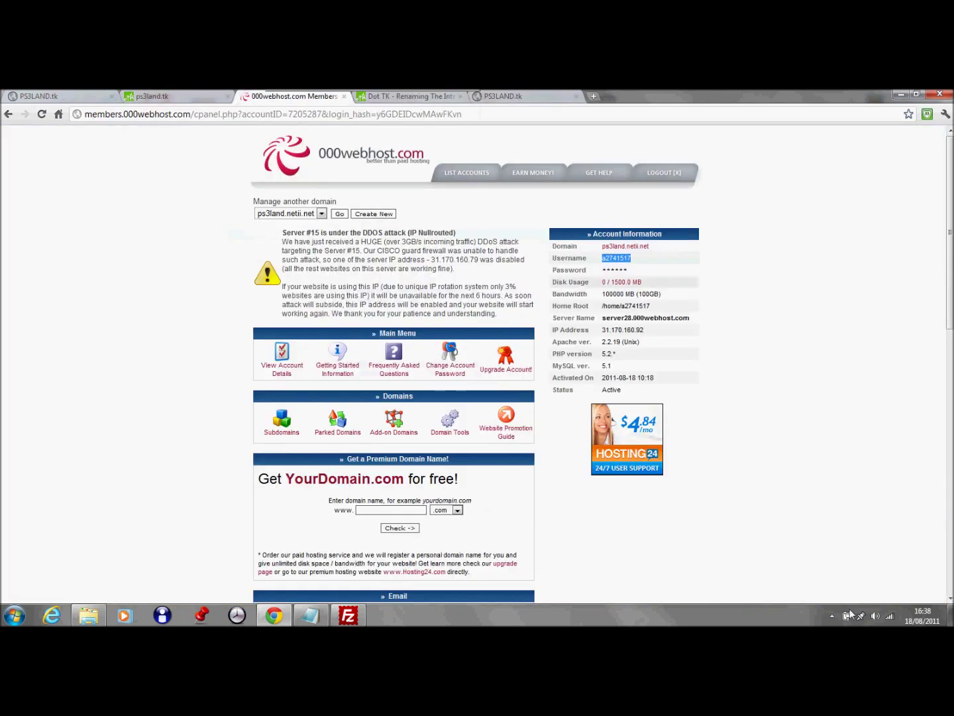